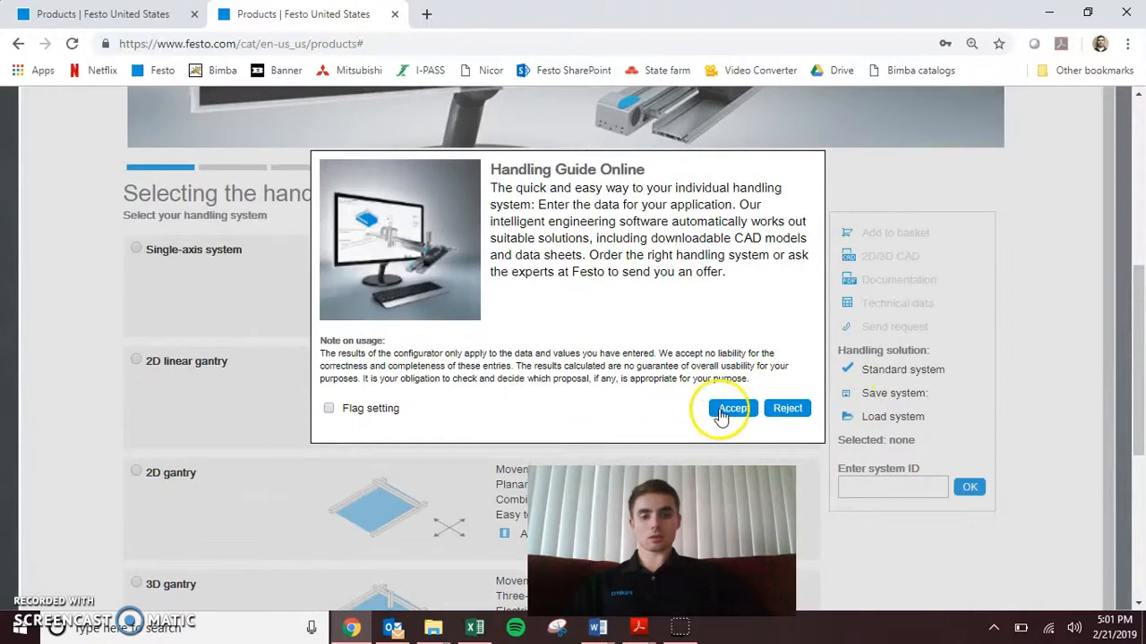
# Step: Select the 3D gantry as the handling system and continue to the axis definition and payload page
pyautogui.moveTo(1141, 304); pyautogui.dragTo(1141, 340)
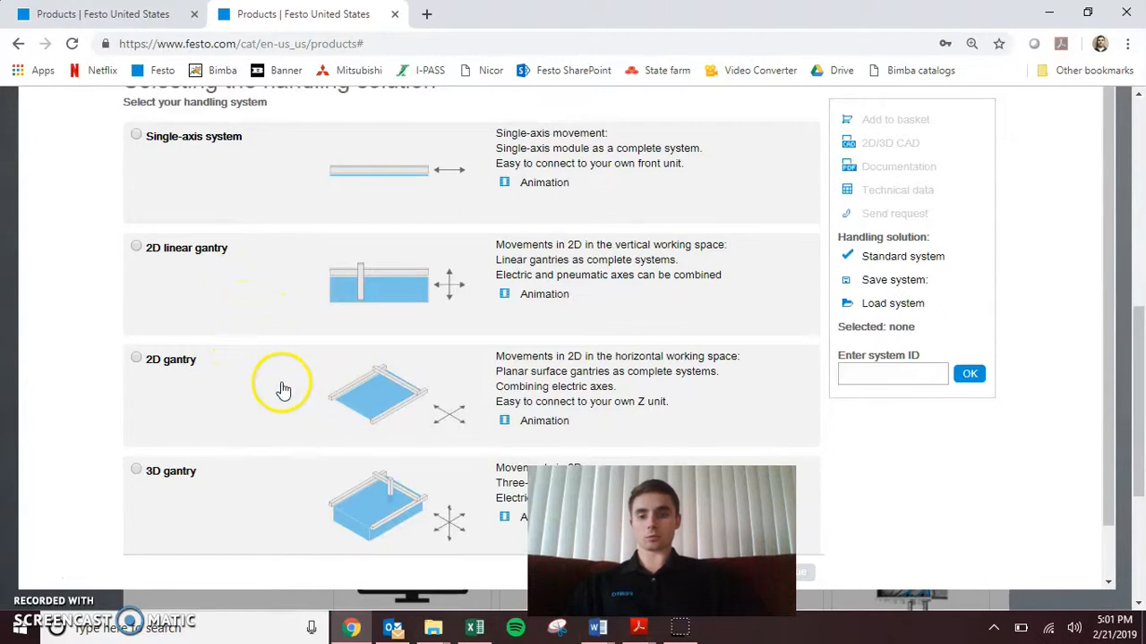
pyautogui.scroll(-1, 274, 430)
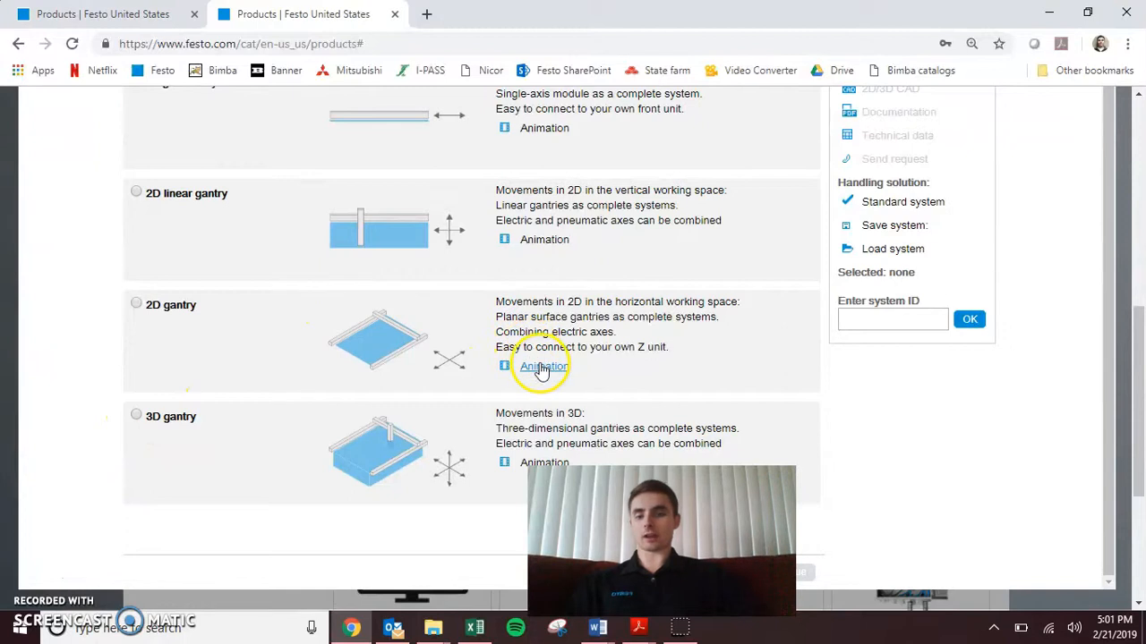
pyautogui.click(137, 417)
pyautogui.scroll(-2, 421, 319)
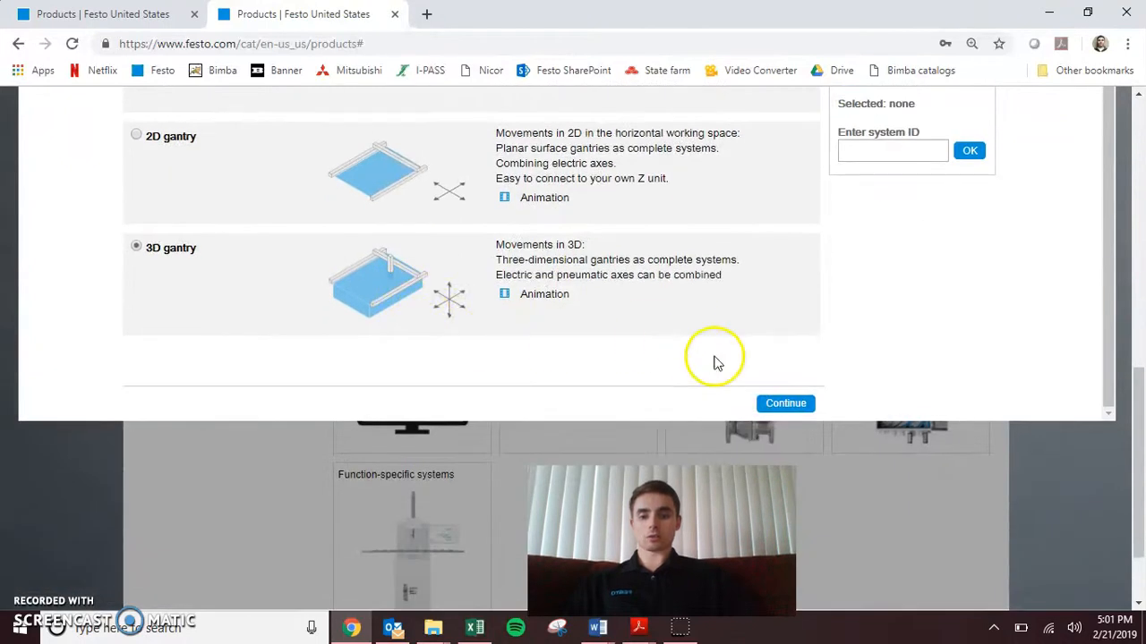
pyautogui.click(786, 403)
# Step: Set the Z axis drive to Electric: several positions and the working strokes to X 500, Y 500 and Z 200 mm
pyautogui.scroll(1, 490, 341)
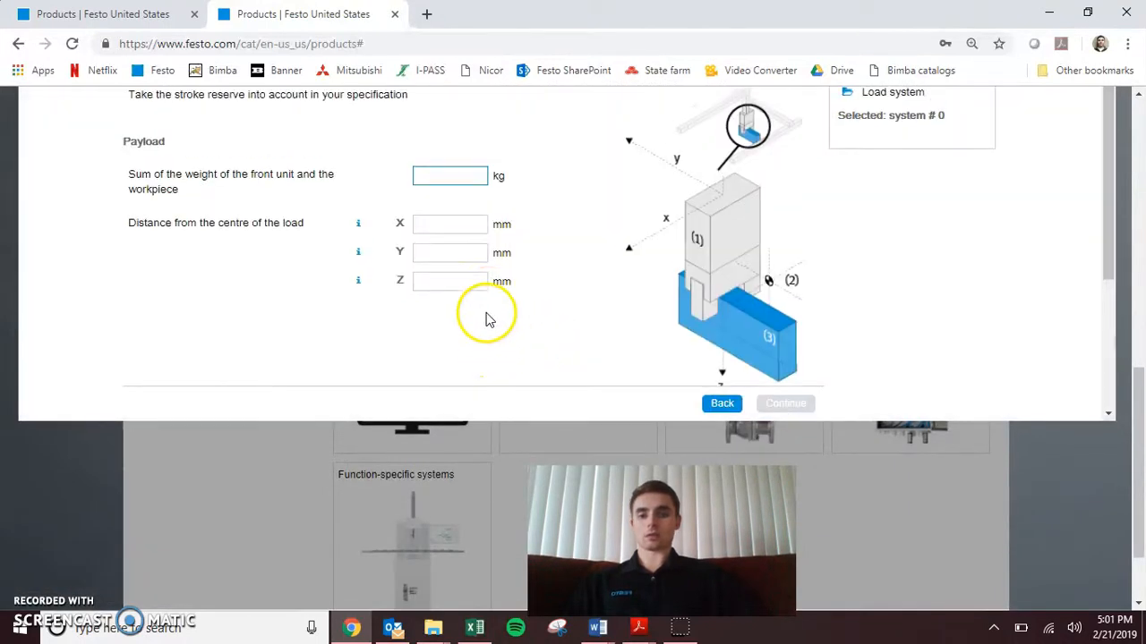
pyautogui.scroll(1, 488, 319)
pyautogui.scroll(5, 1143, 268)
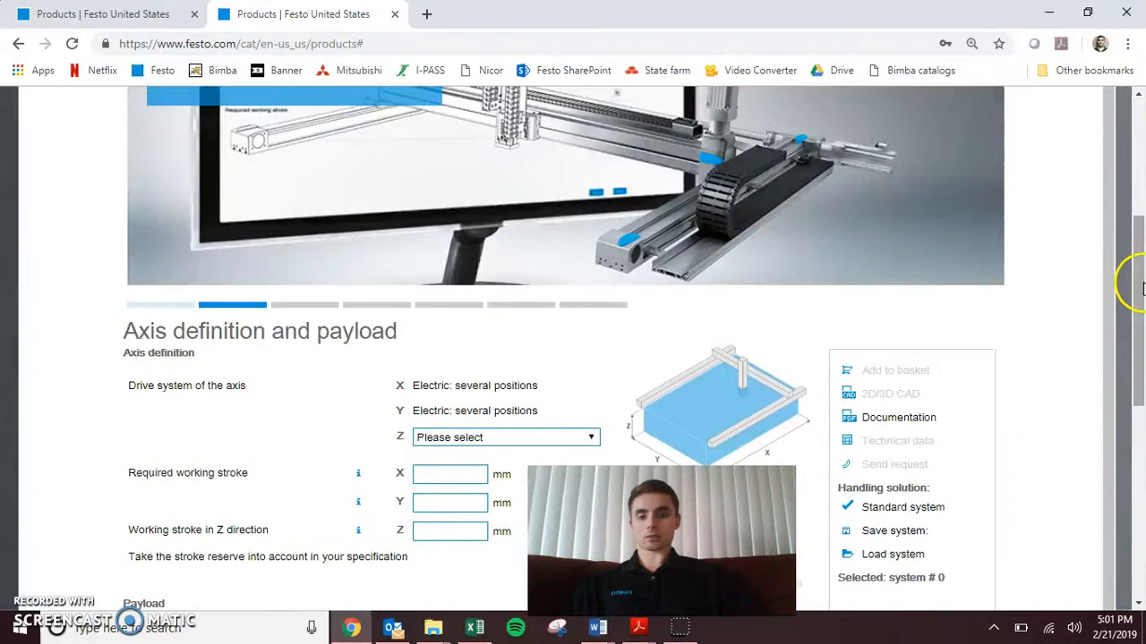
pyautogui.scroll(-1, 1136, 289)
pyautogui.scroll(-2, 689, 295)
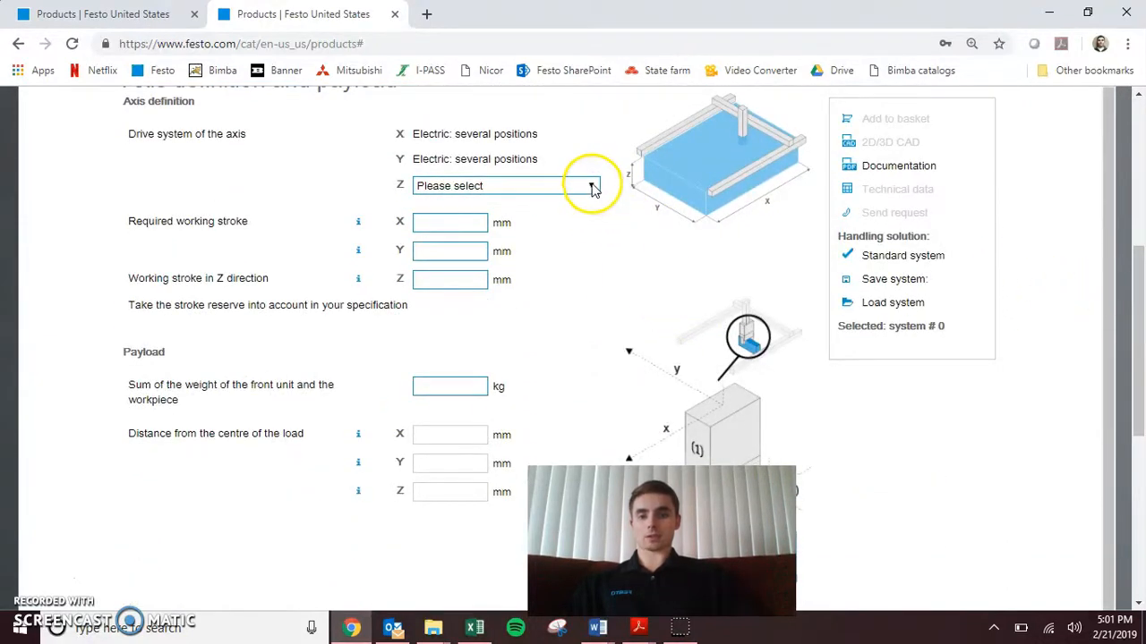
pyautogui.click(590, 186)
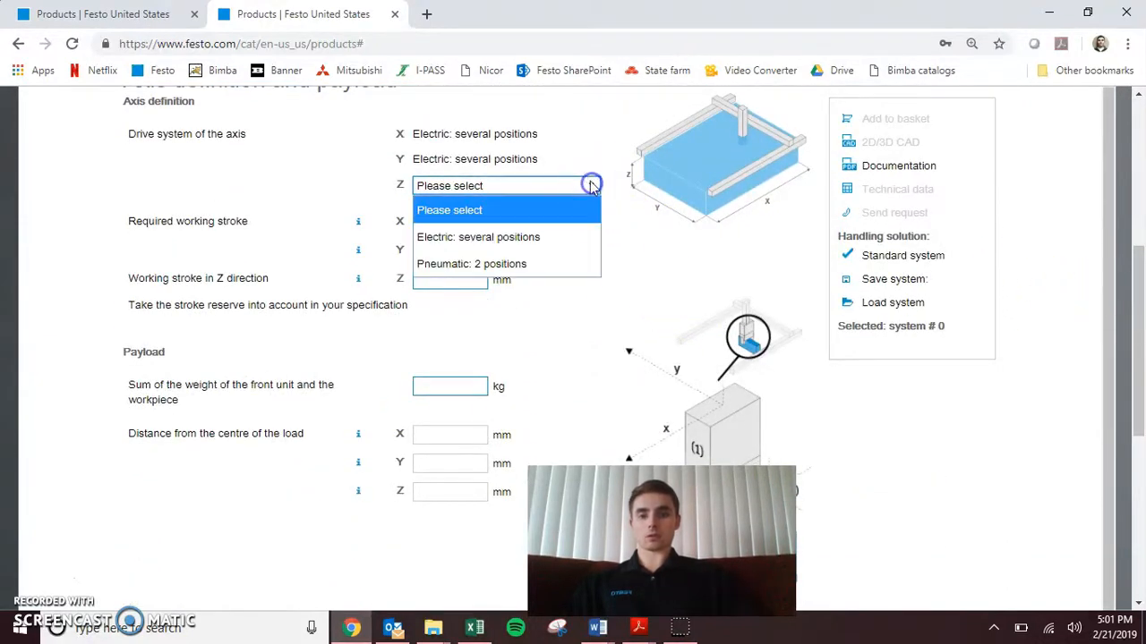
pyautogui.click(493, 238)
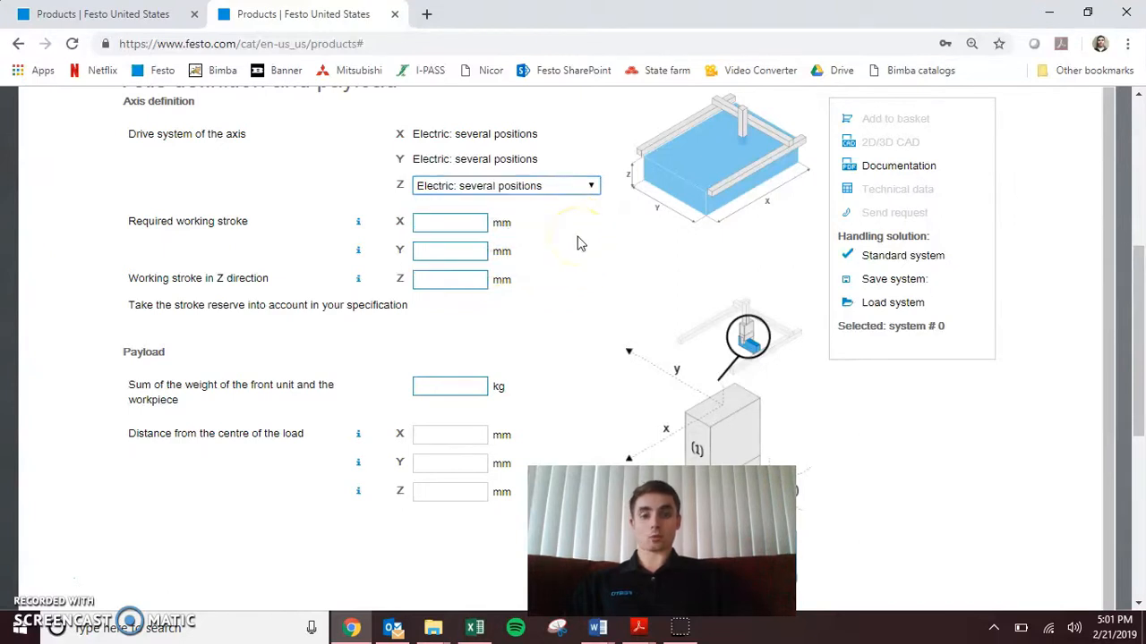
pyautogui.click(450, 226)
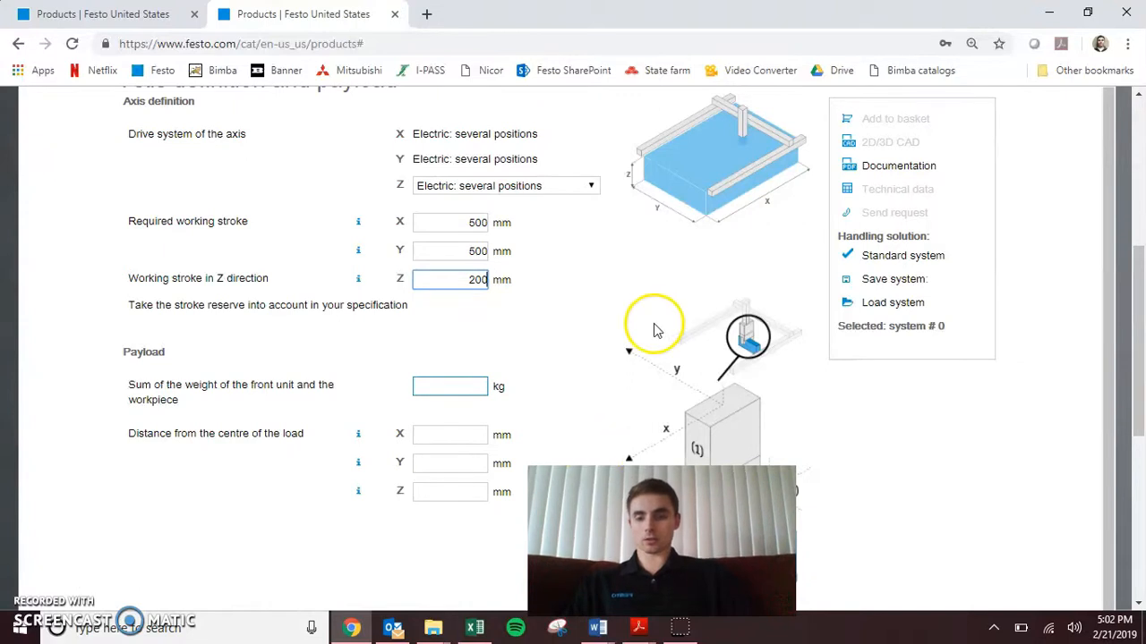
# Step: Enter a 10 kg payload, load-centre distances of 50 mm in X and Y plus a Z distance, and continue to the reference cycle
pyautogui.click(451, 388)
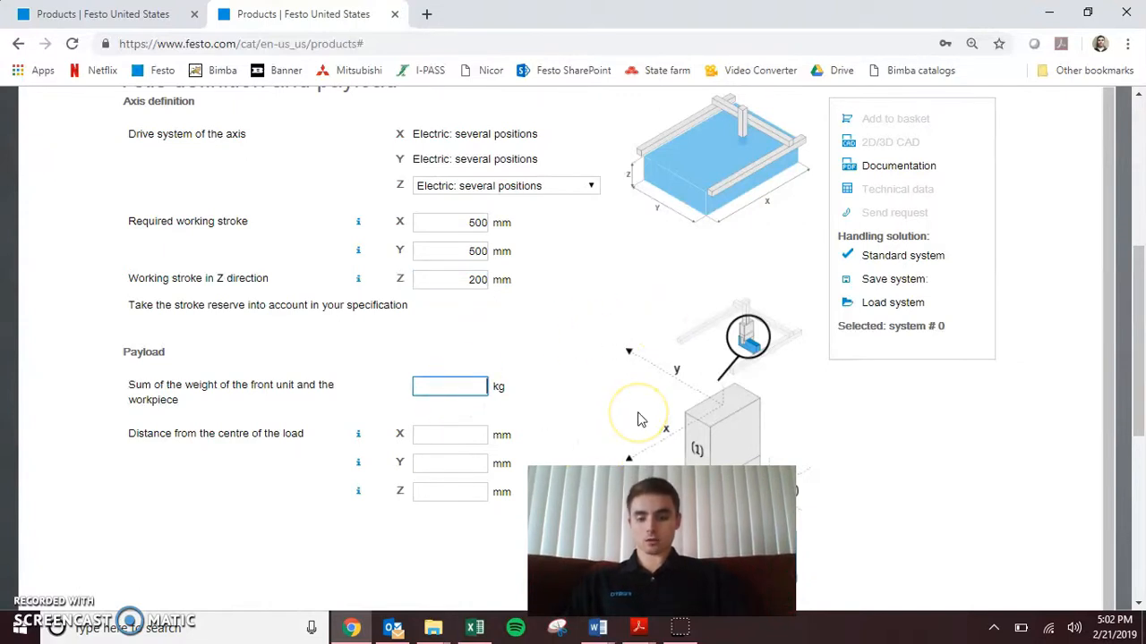
pyautogui.click(544, 316)
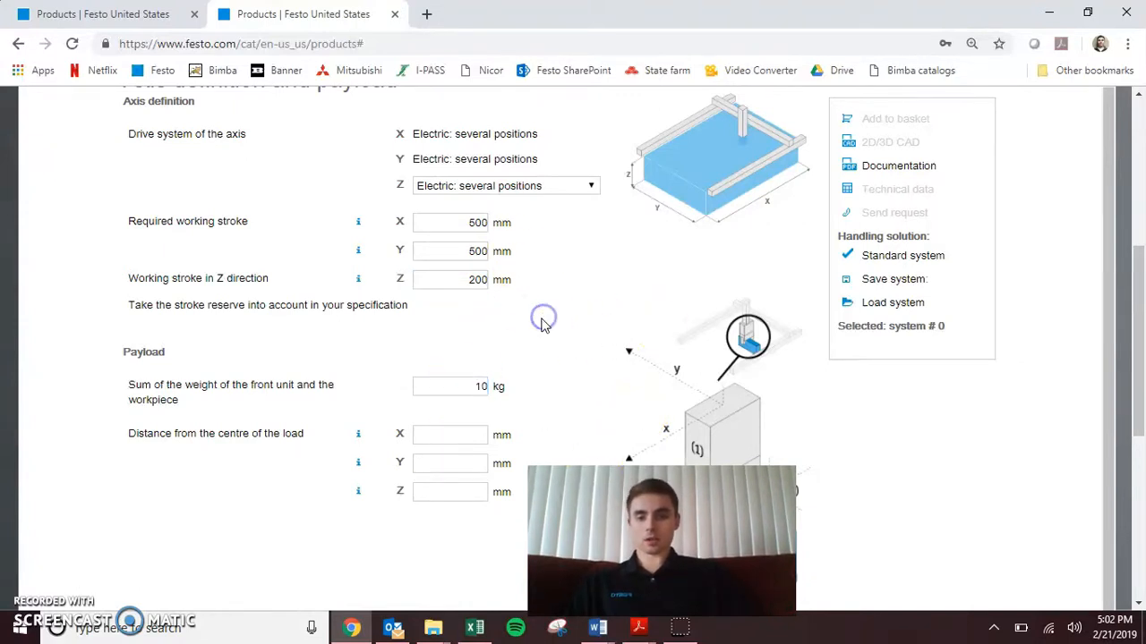
pyautogui.scroll(-3, 542, 322)
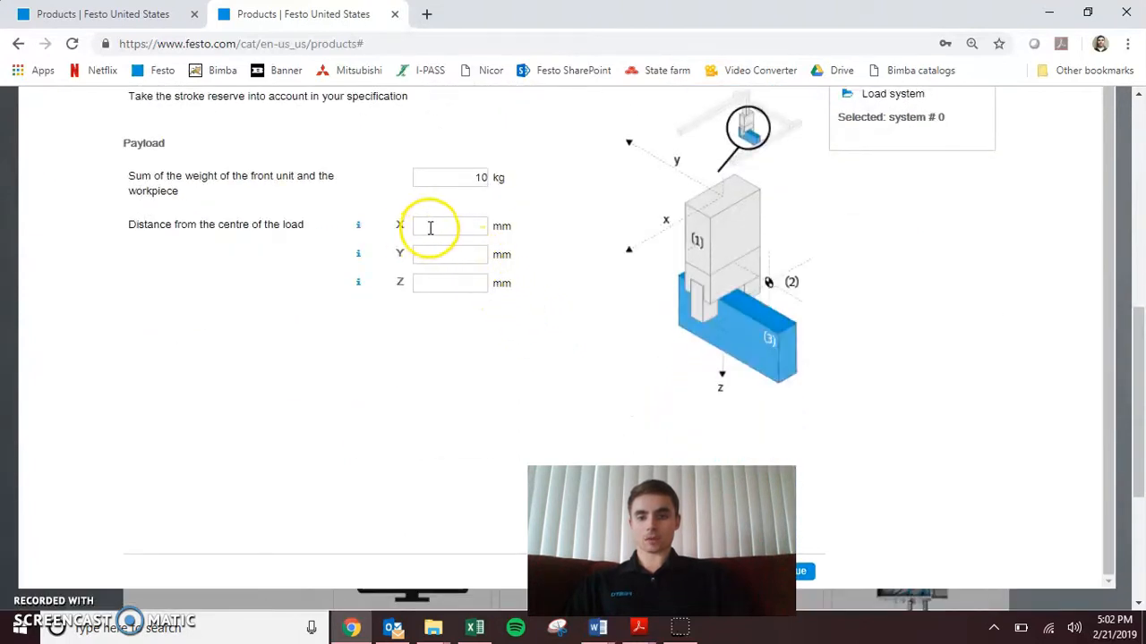
pyautogui.click(458, 226)
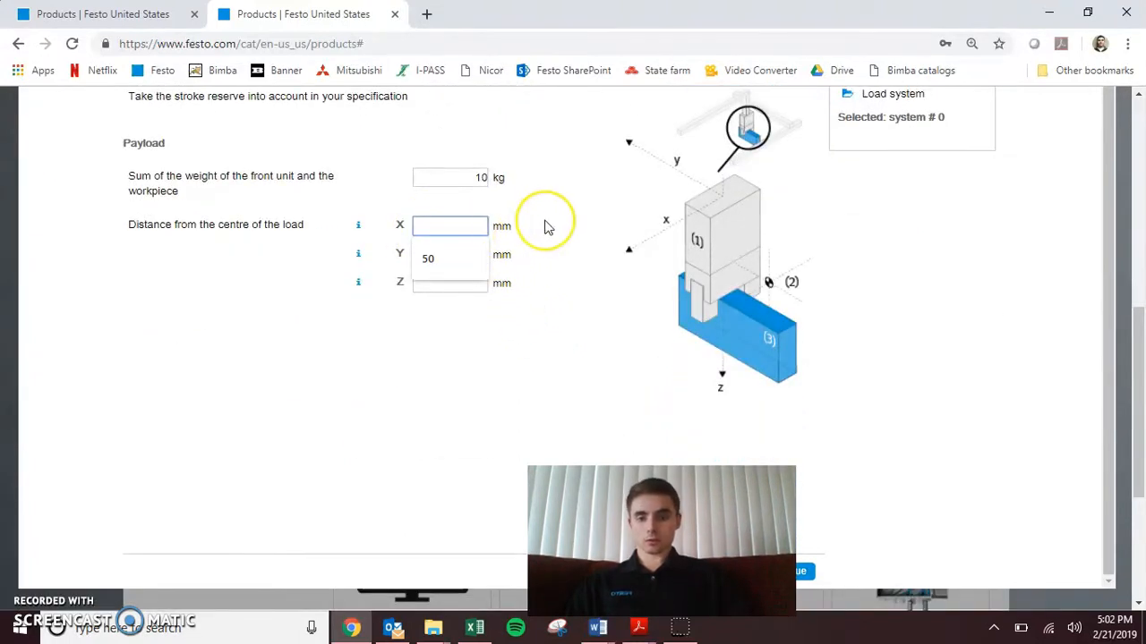
pyautogui.press('Tab')
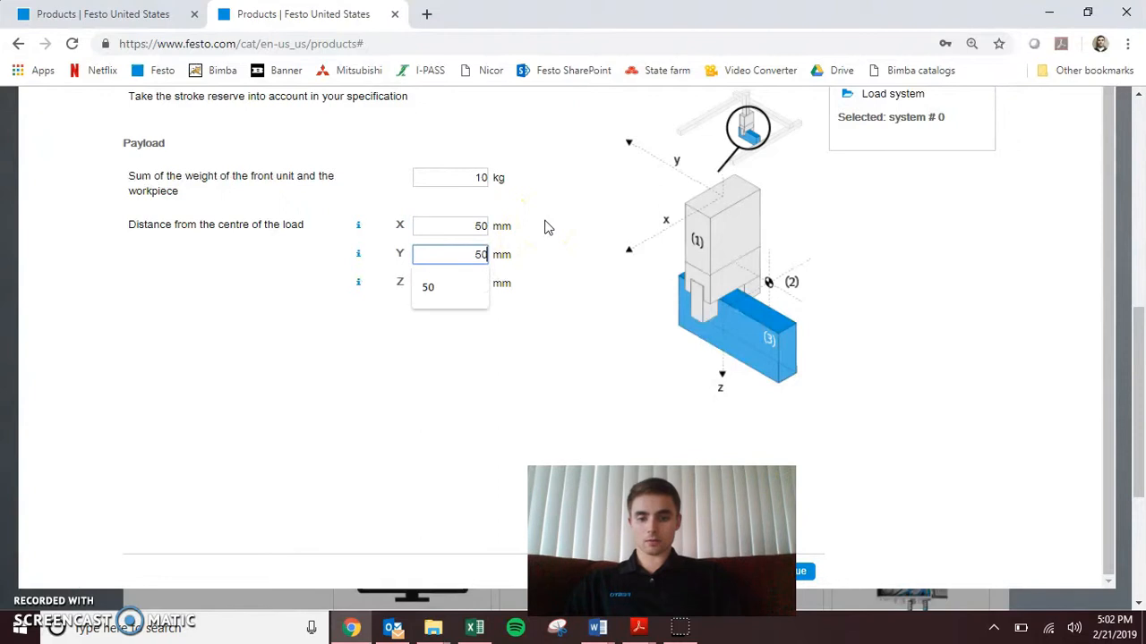
pyautogui.press('Tab')
pyautogui.click(508, 330)
pyautogui.scroll(-3, 598, 277)
pyautogui.click(788, 314)
# Step: Set the reference cycle travel to Z1 100, X 400, Y 400 and Z2 100 mm
pyautogui.scroll(5, 645, 237)
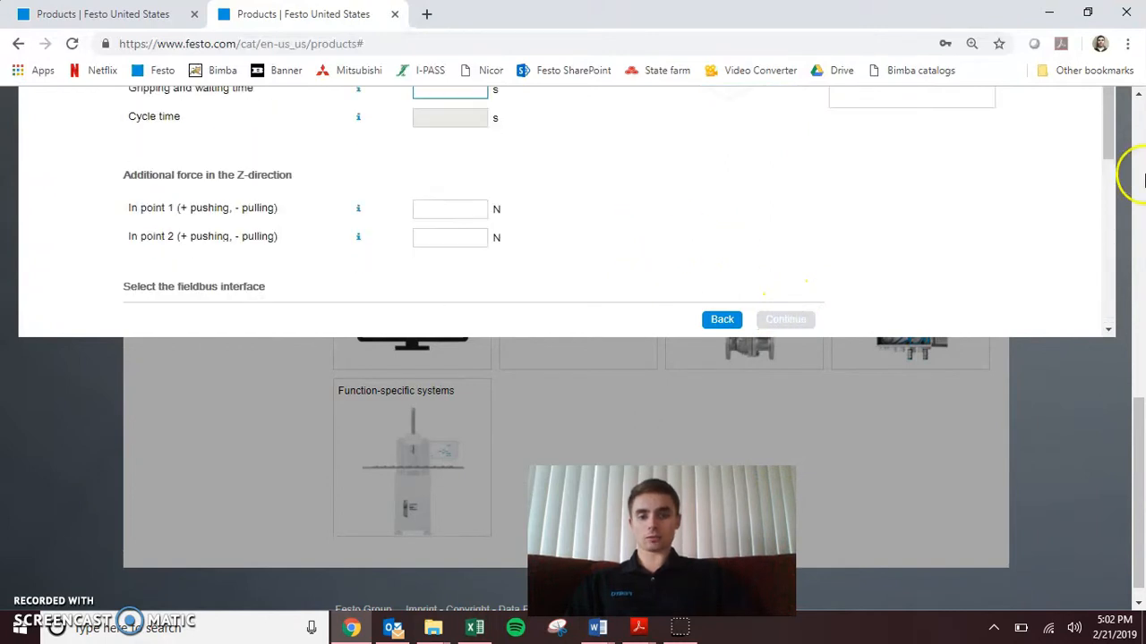
pyautogui.scroll(5, 1128, 217)
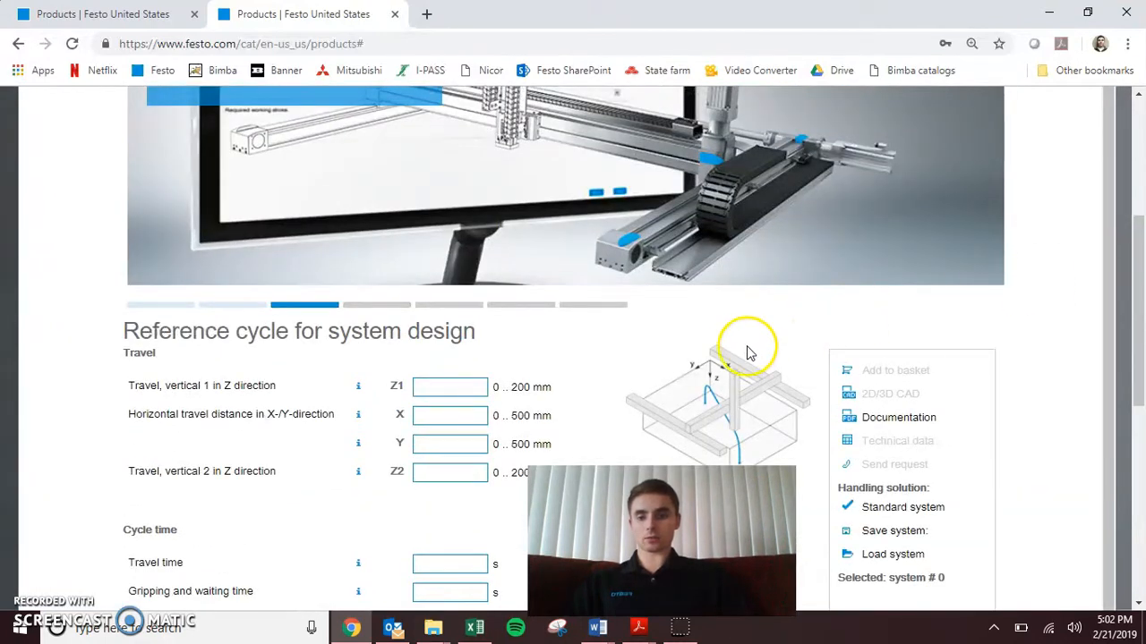
pyautogui.scroll(-1, 743, 358)
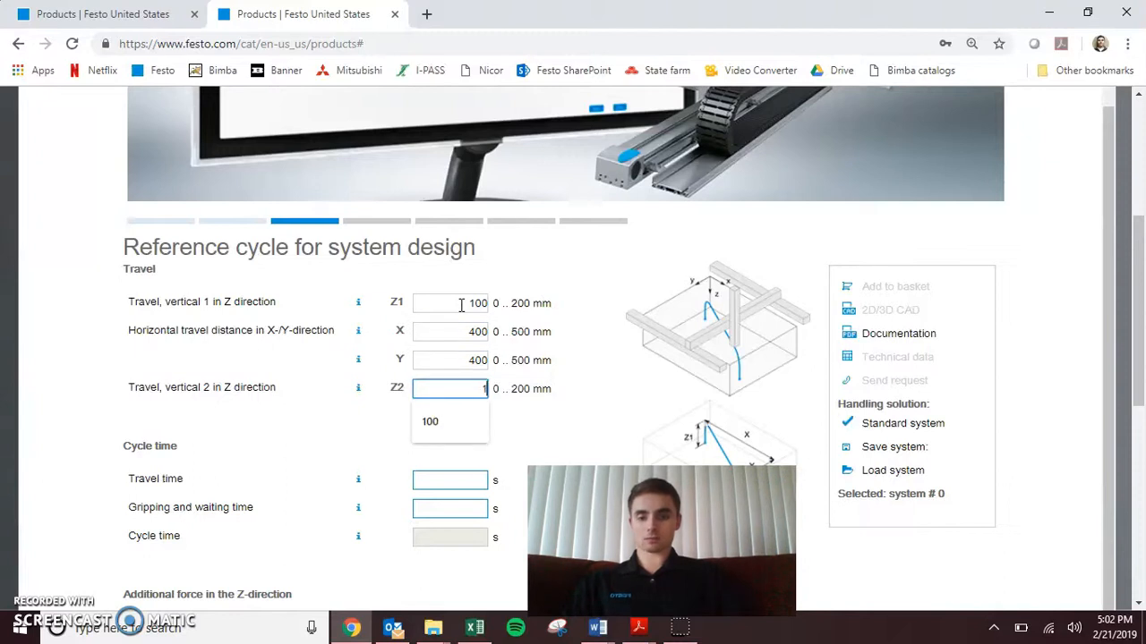
pyautogui.click(558, 320)
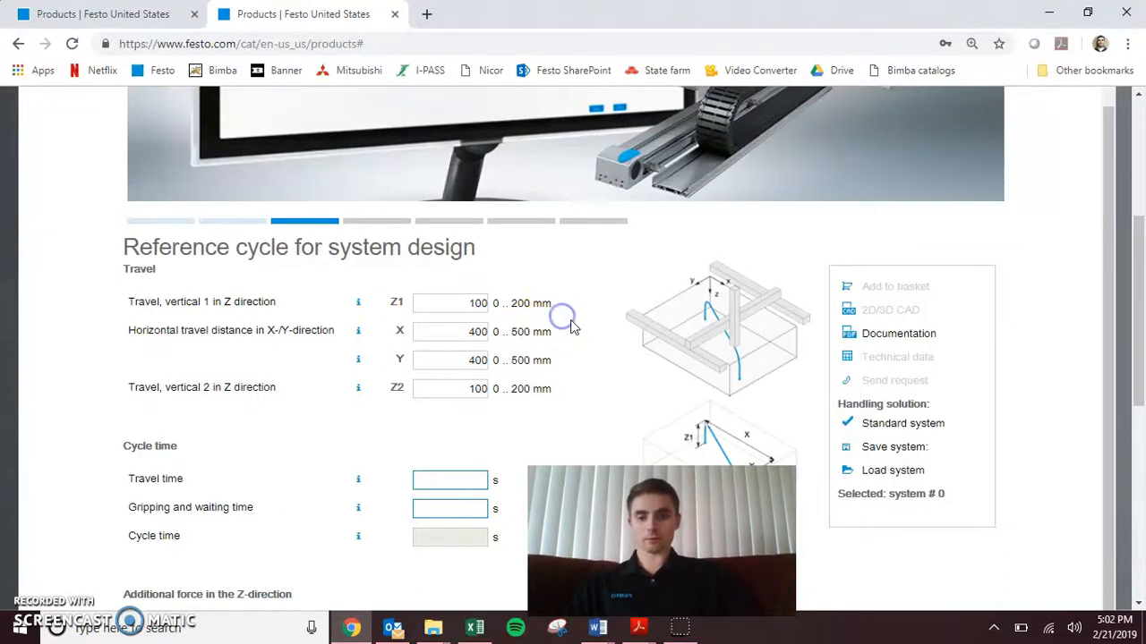
# Step: Set the travel time to 5 s and the gripping and waiting time to 1 s
pyautogui.scroll(-2, 564, 322)
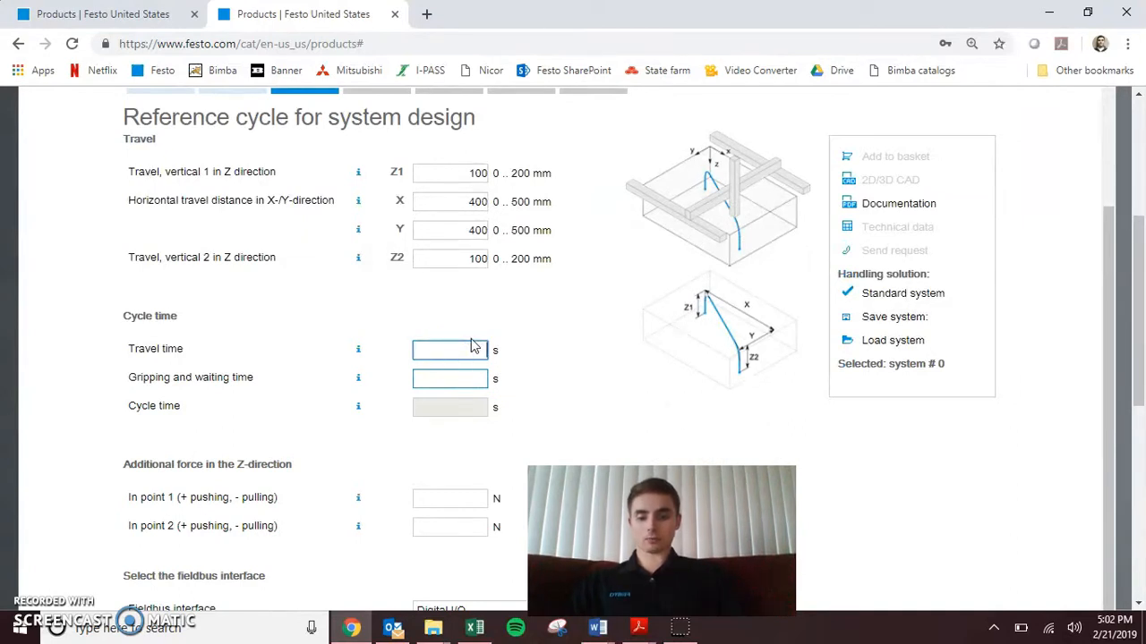
pyautogui.click(461, 377)
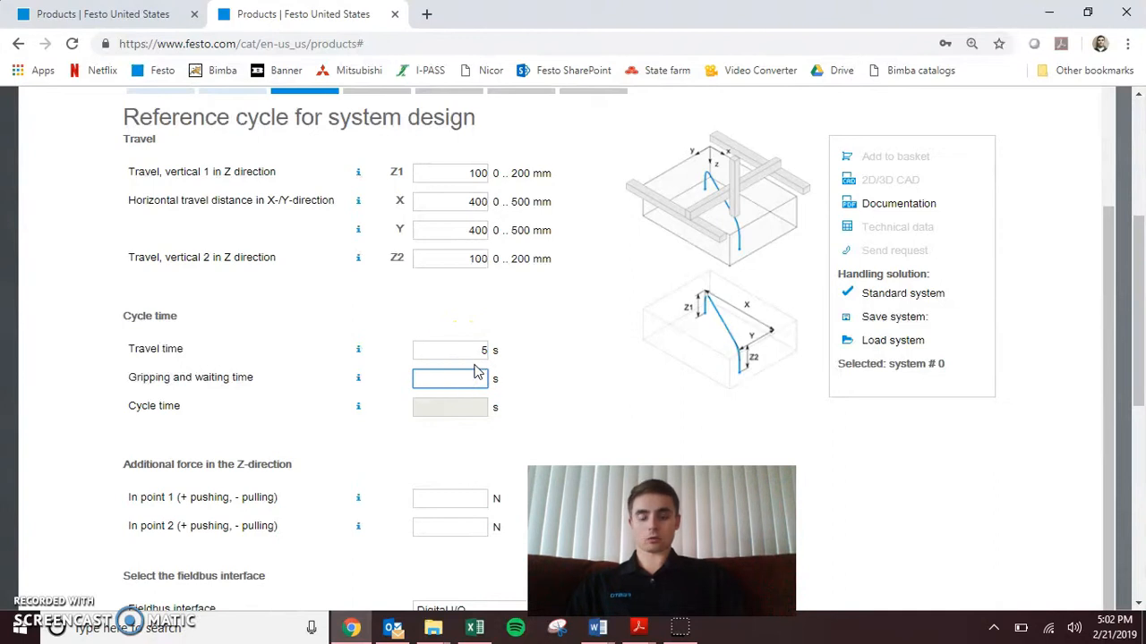
pyautogui.write('1')
pyautogui.click(558, 340)
# Step: Set the additional Z-direction force to 0 N at both point 1 and point 2
pyautogui.scroll(-1, 545, 341)
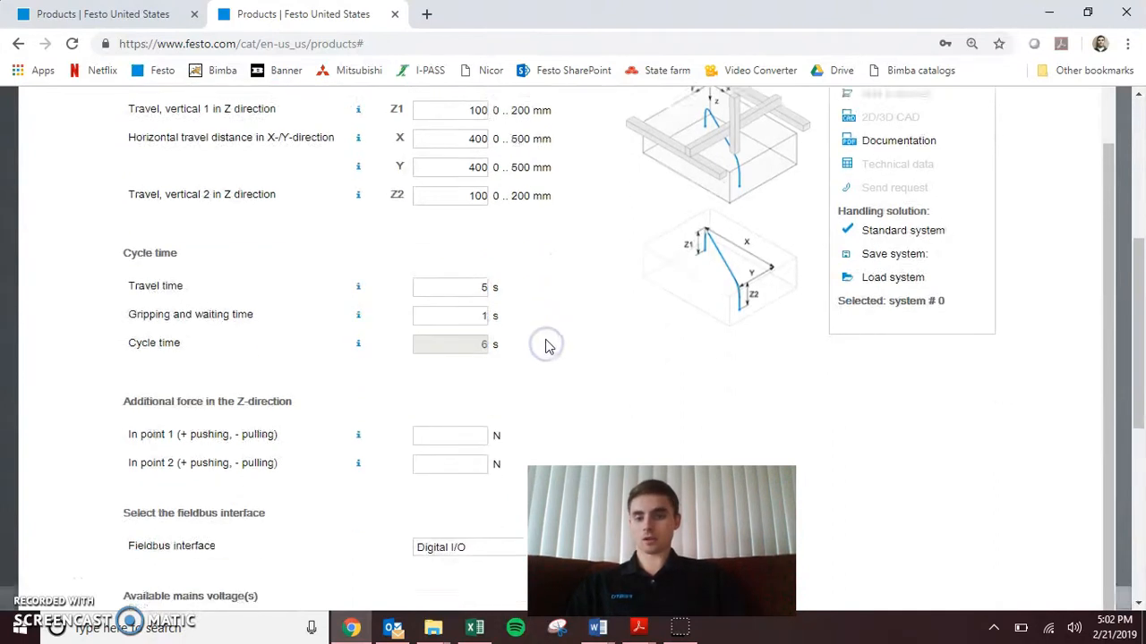
pyautogui.scroll(-2, 478, 307)
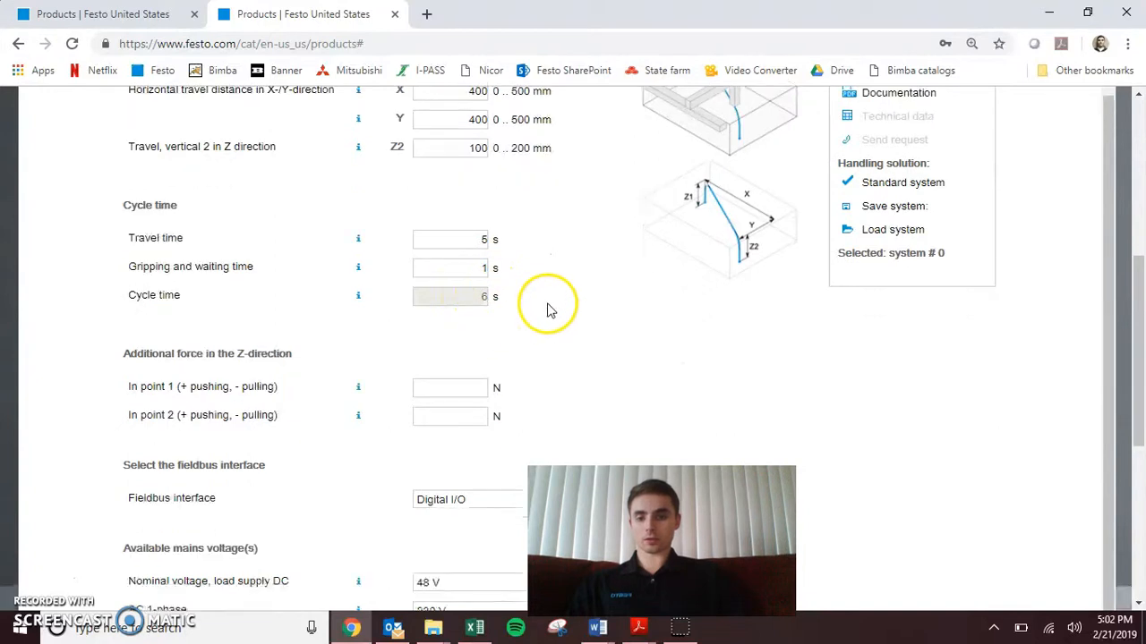
pyautogui.click(467, 248)
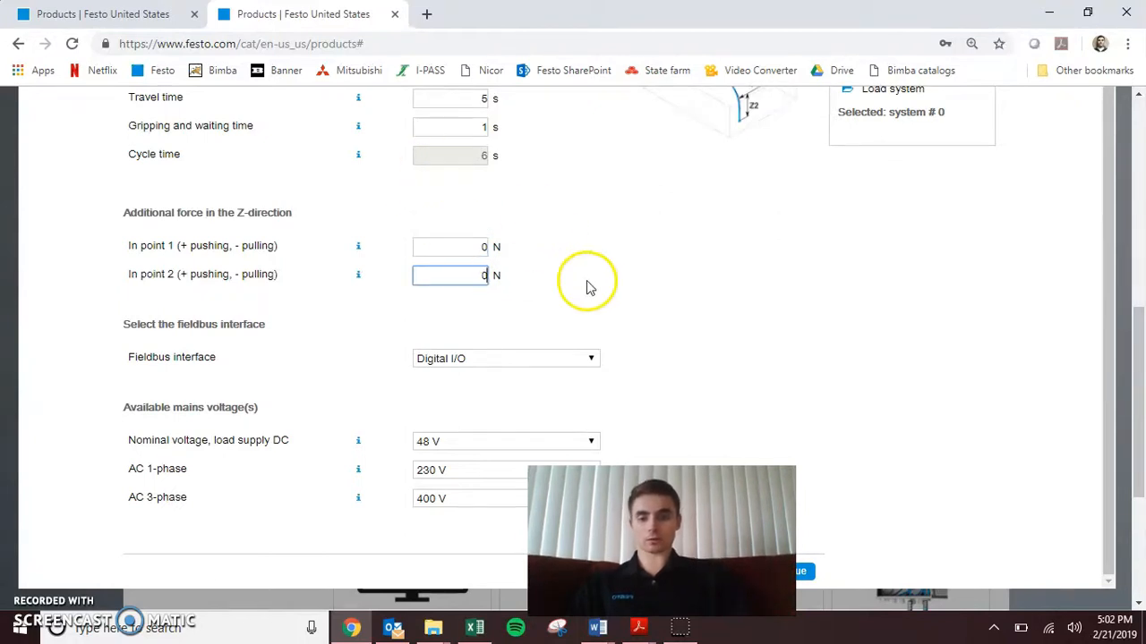
pyautogui.click(557, 293)
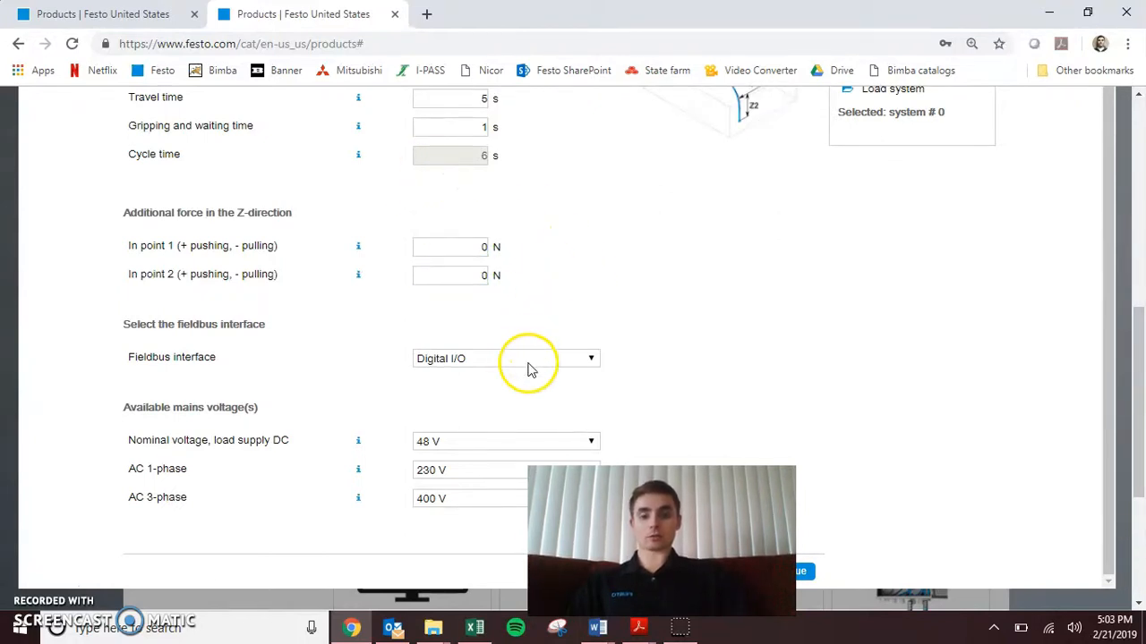
# Step: Choose EtherCAT as the fieldbus interface and continue so that suitable systems are calculated
pyautogui.click(528, 361)
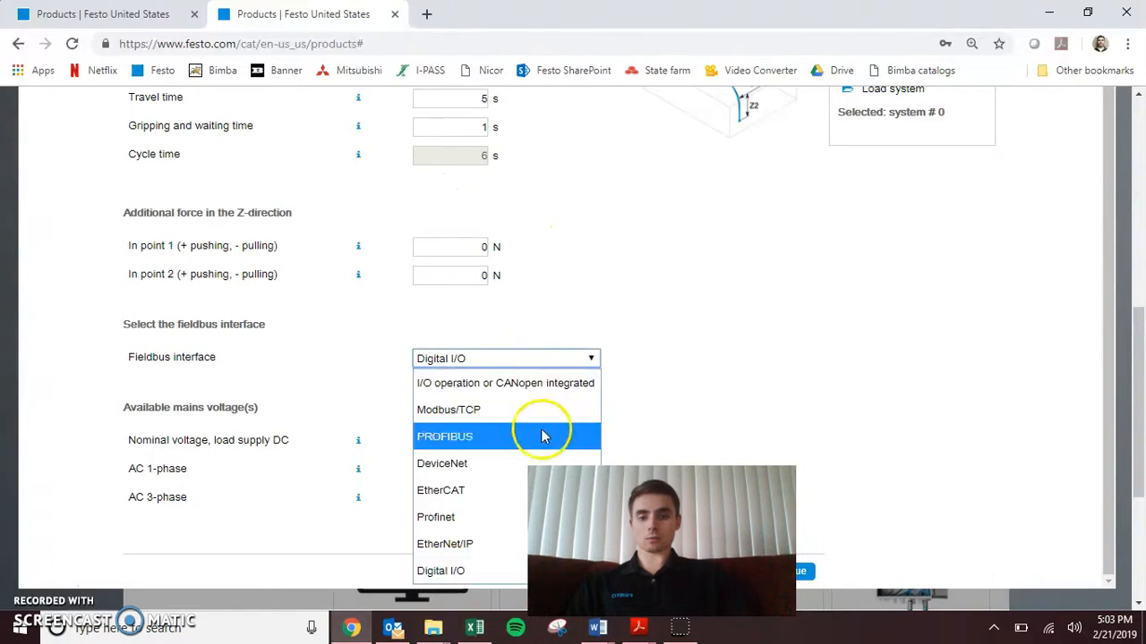
pyautogui.scroll(-3, 654, 354)
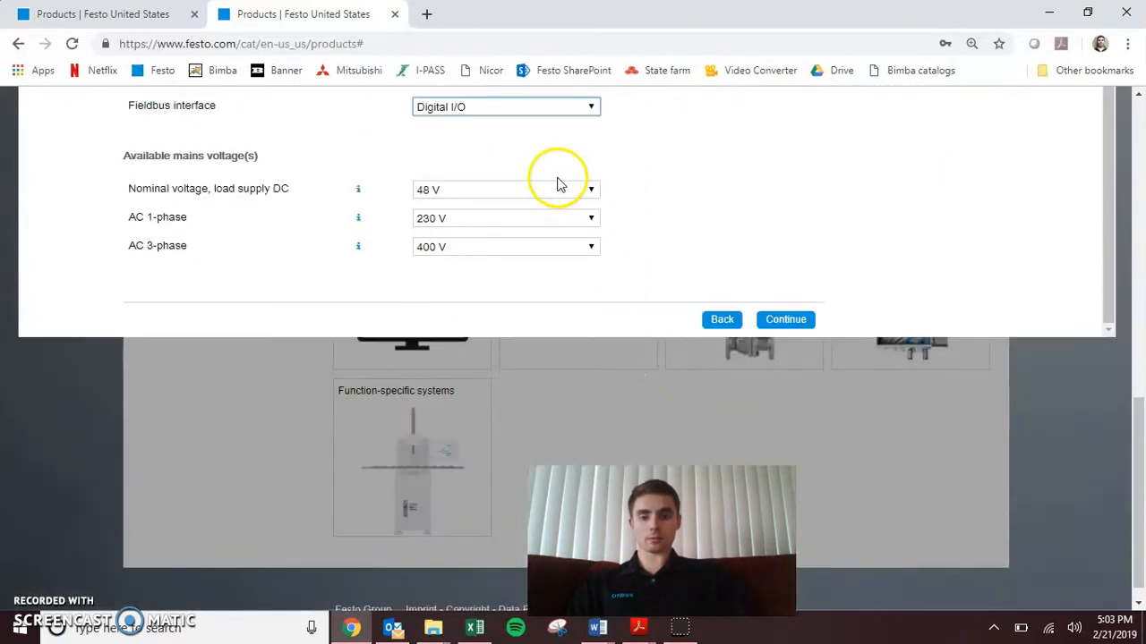
pyautogui.click(511, 114)
pyautogui.click(475, 237)
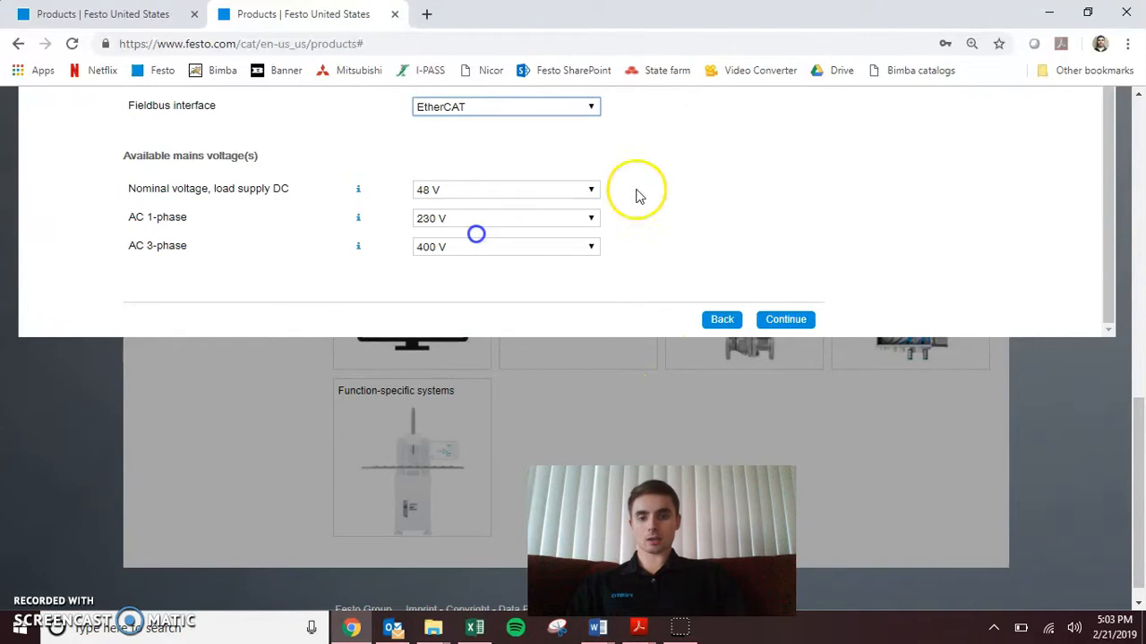
pyautogui.scroll(-2, 747, 196)
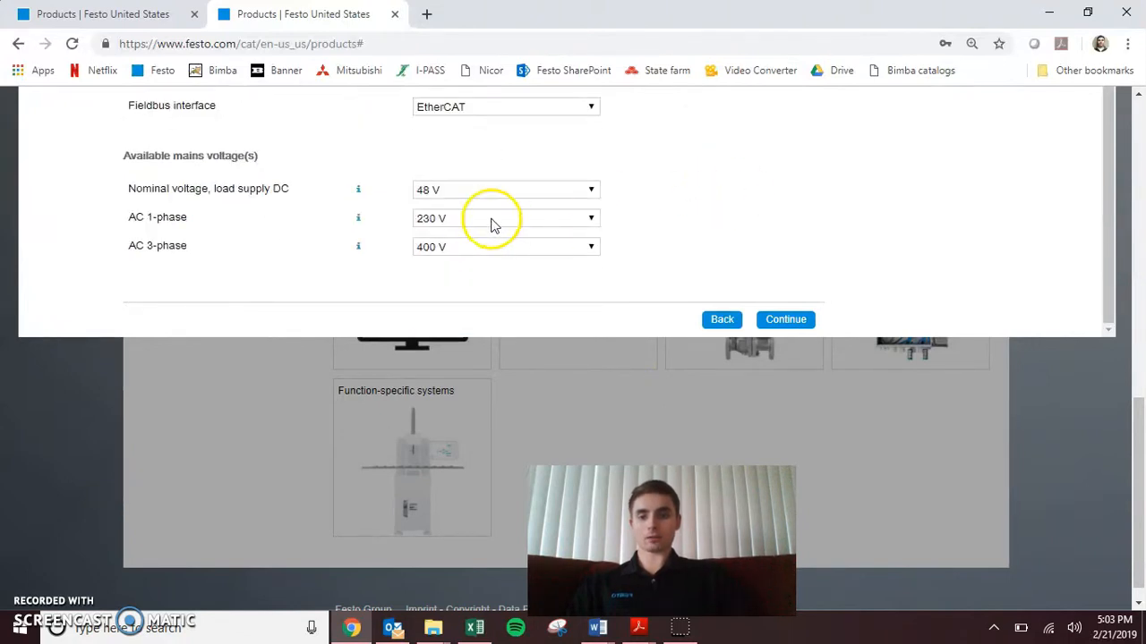
pyautogui.scroll(1, 1142, 224)
pyautogui.scroll(1, 1142, 259)
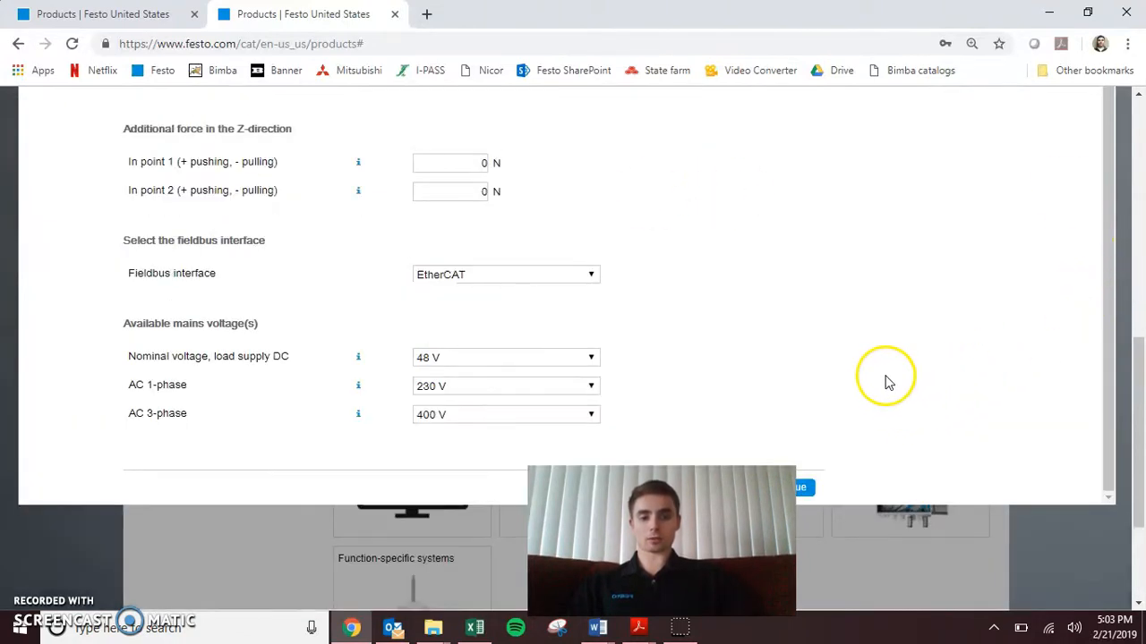
pyautogui.click(806, 489)
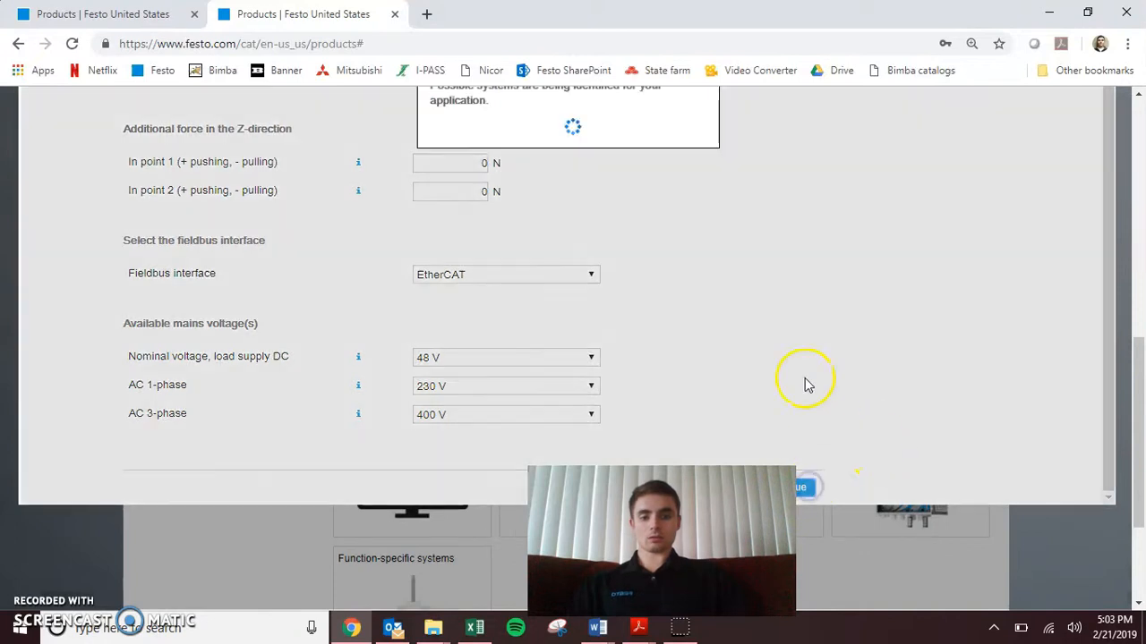
pyautogui.moveTo(1133, 358); pyautogui.dragTo(1135, 325)
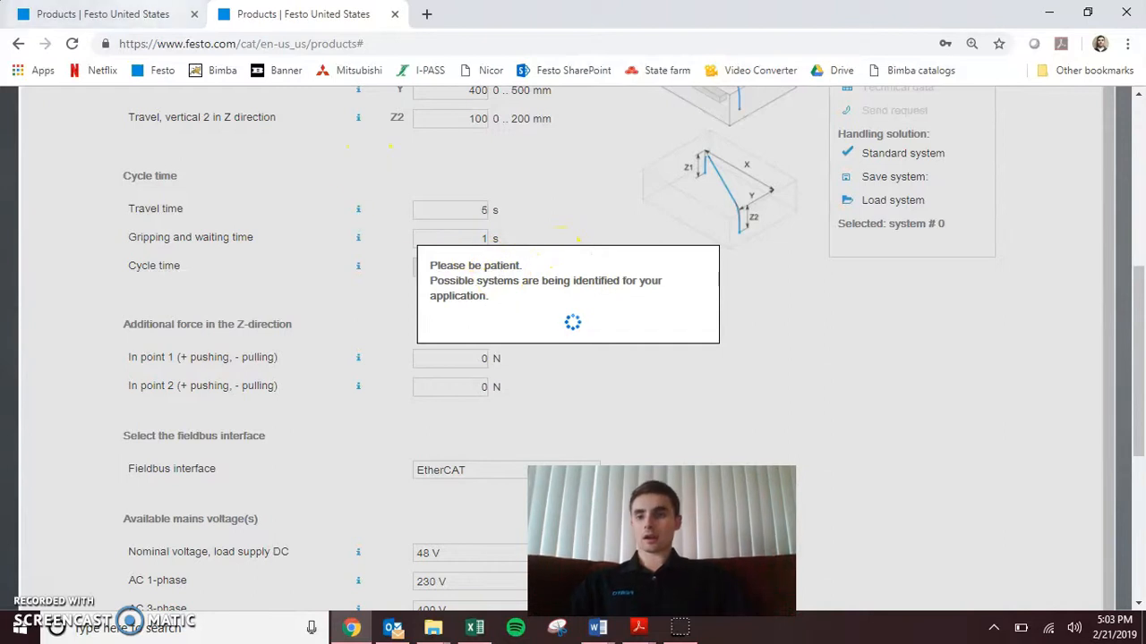
# Step: Switch to the other open gantry configuration, already calculated, and go back from its system configuration to the result of calculation
pyautogui.click(152, 20)
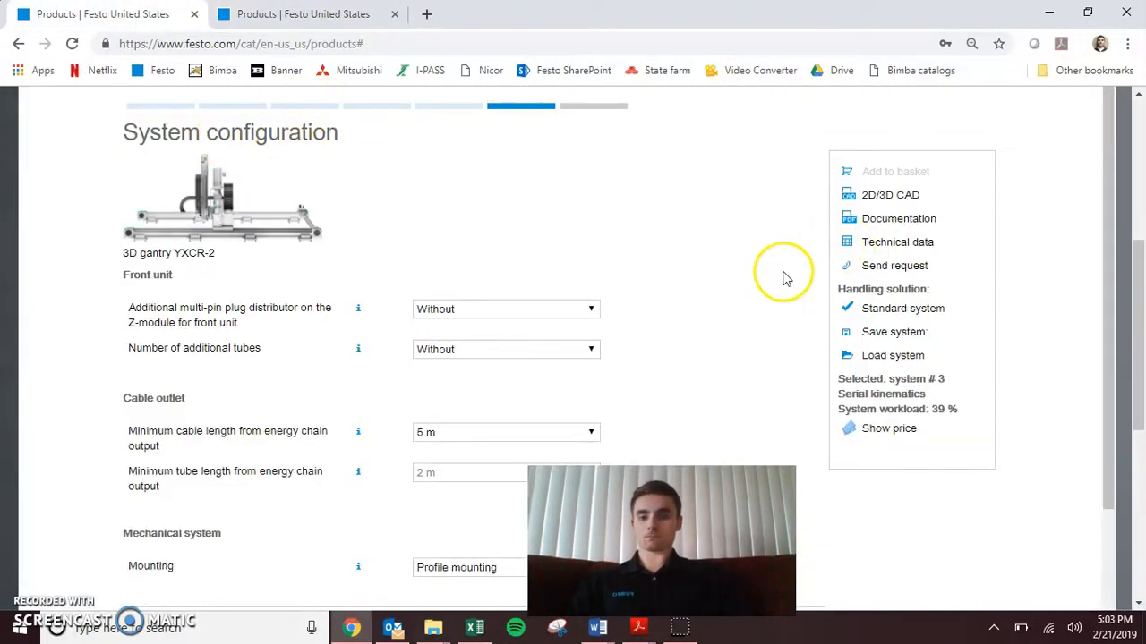
pyautogui.scroll(1, 502, 259)
pyautogui.scroll(-2, 502, 259)
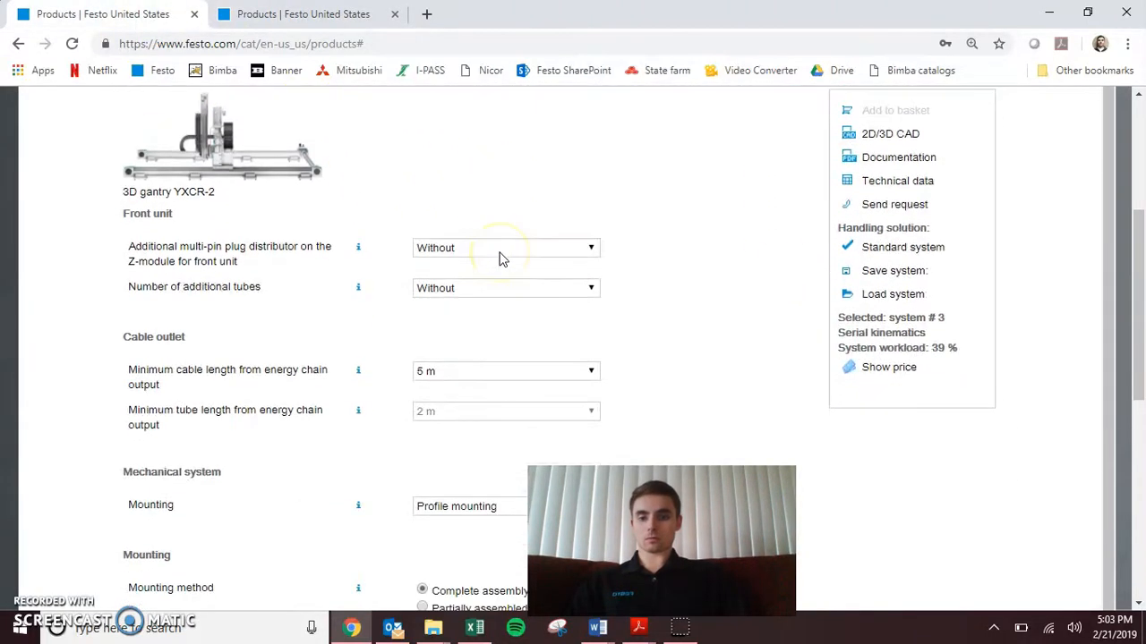
pyautogui.scroll(-5, 757, 258)
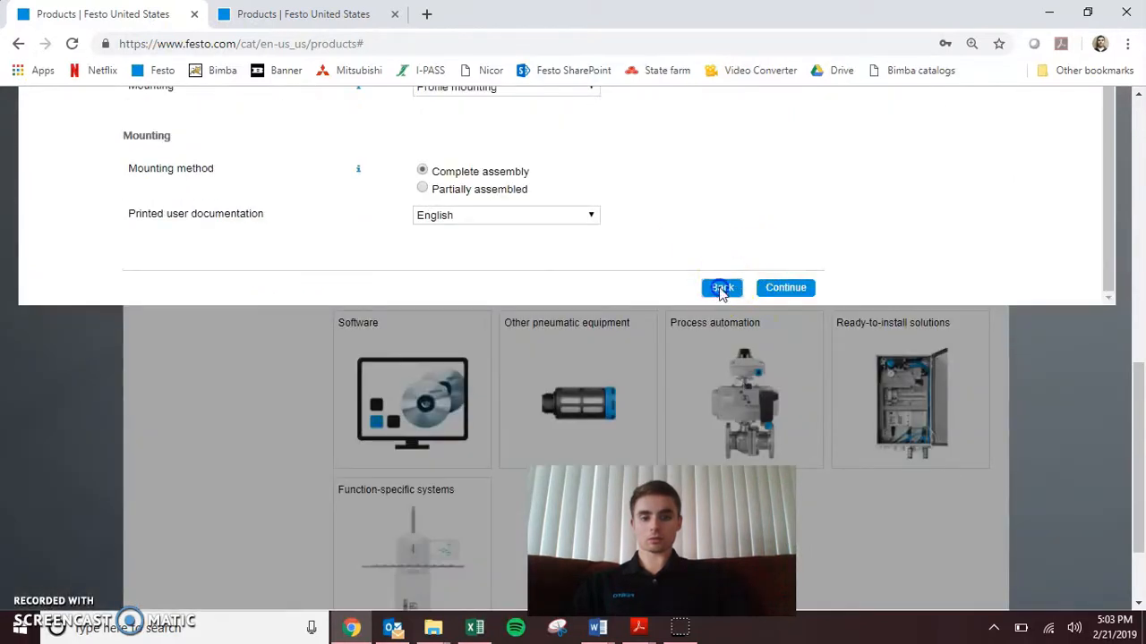
pyautogui.click(722, 287)
pyautogui.scroll(2, 813, 246)
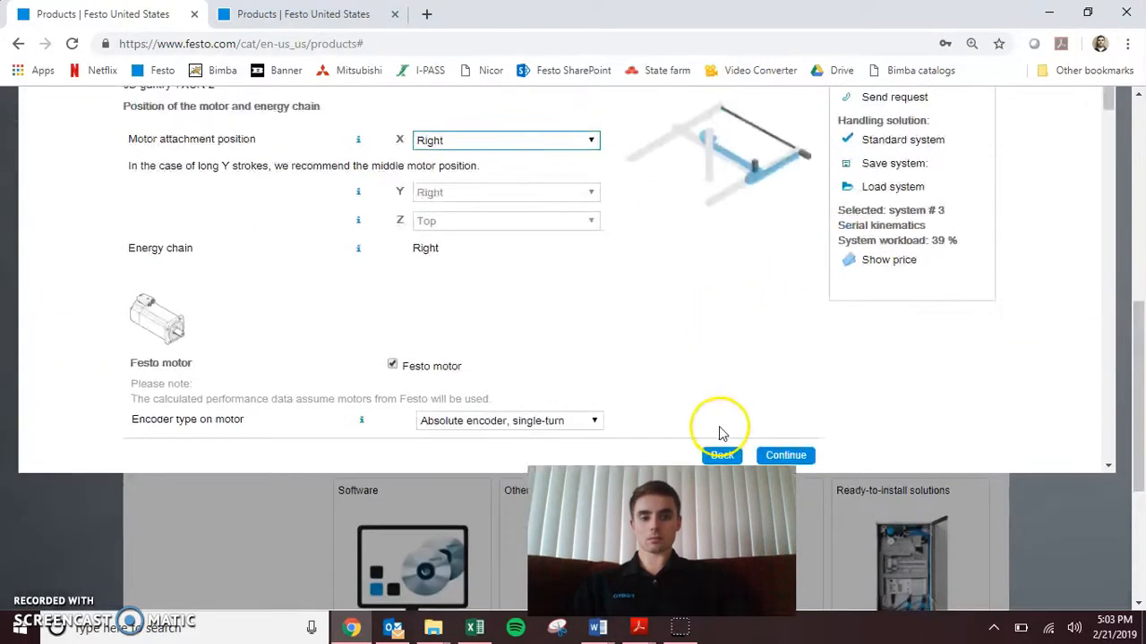
pyautogui.click(722, 456)
pyautogui.scroll(2, 538, 294)
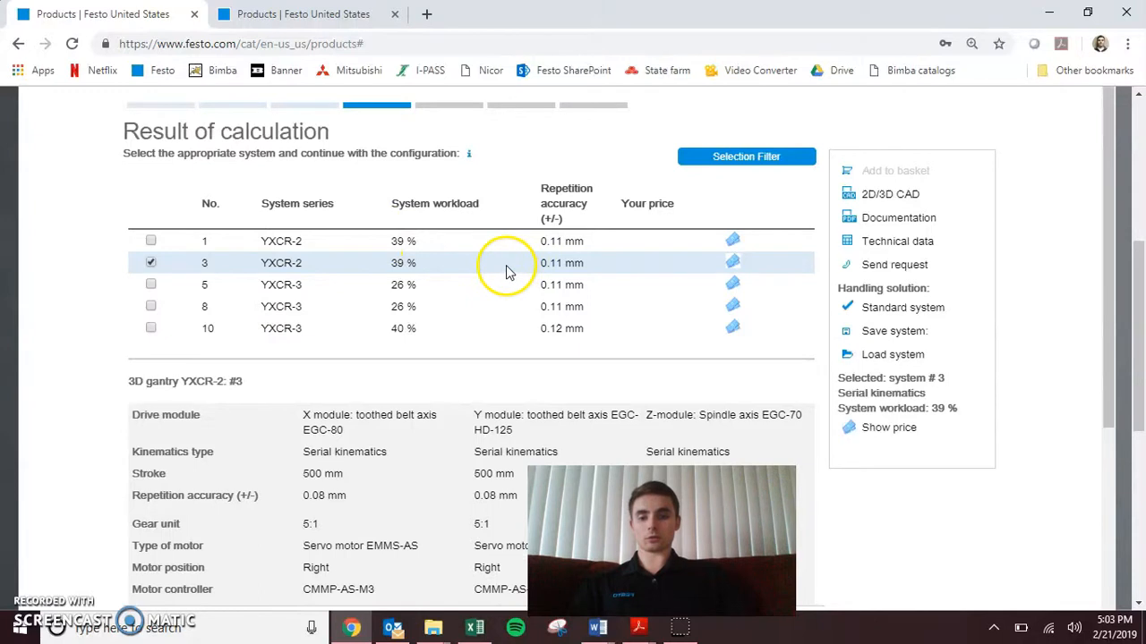
# Step: Review the drive module, motor and workload data of YXCR-2 system no. 3 and continue with that system
pyautogui.scroll(-2, 505, 271)
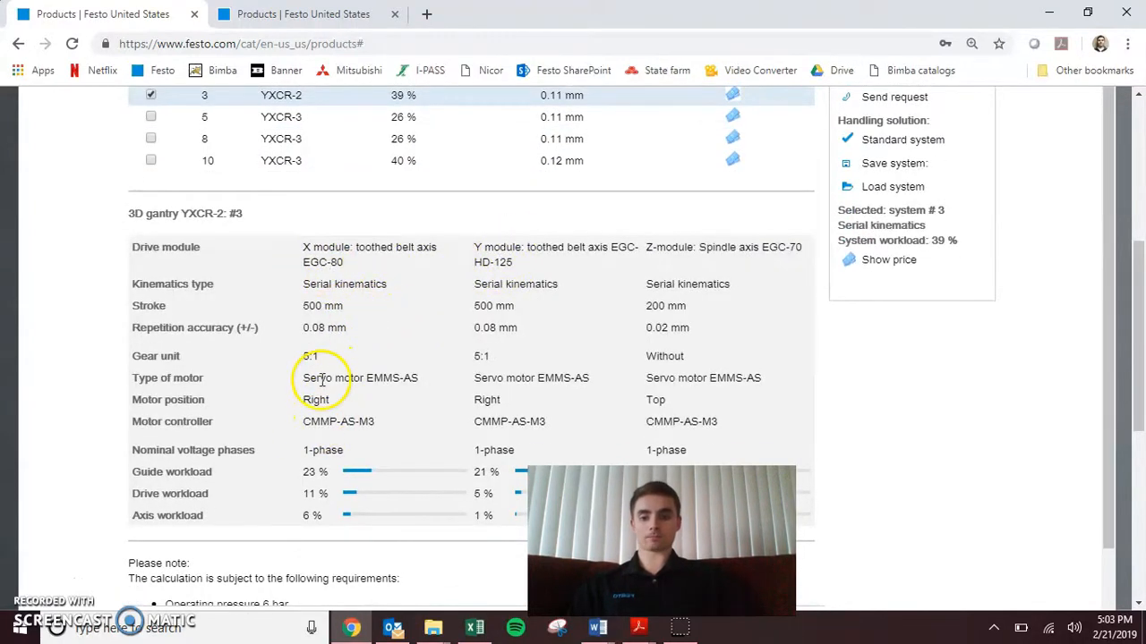
pyautogui.scroll(-1, 443, 393)
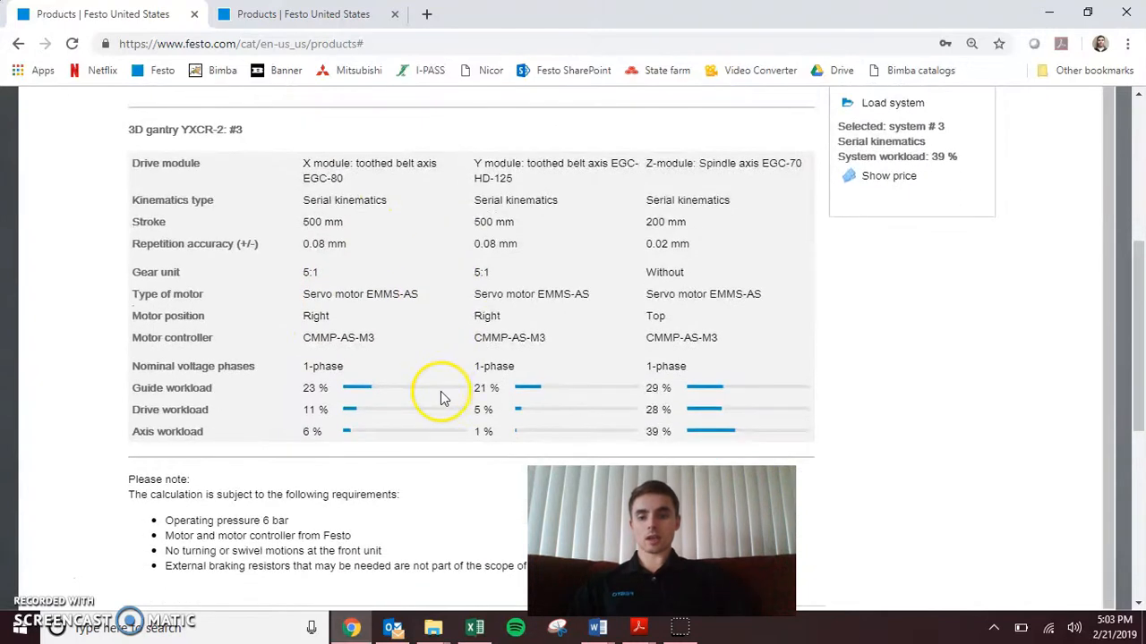
pyautogui.scroll(-1, 420, 398)
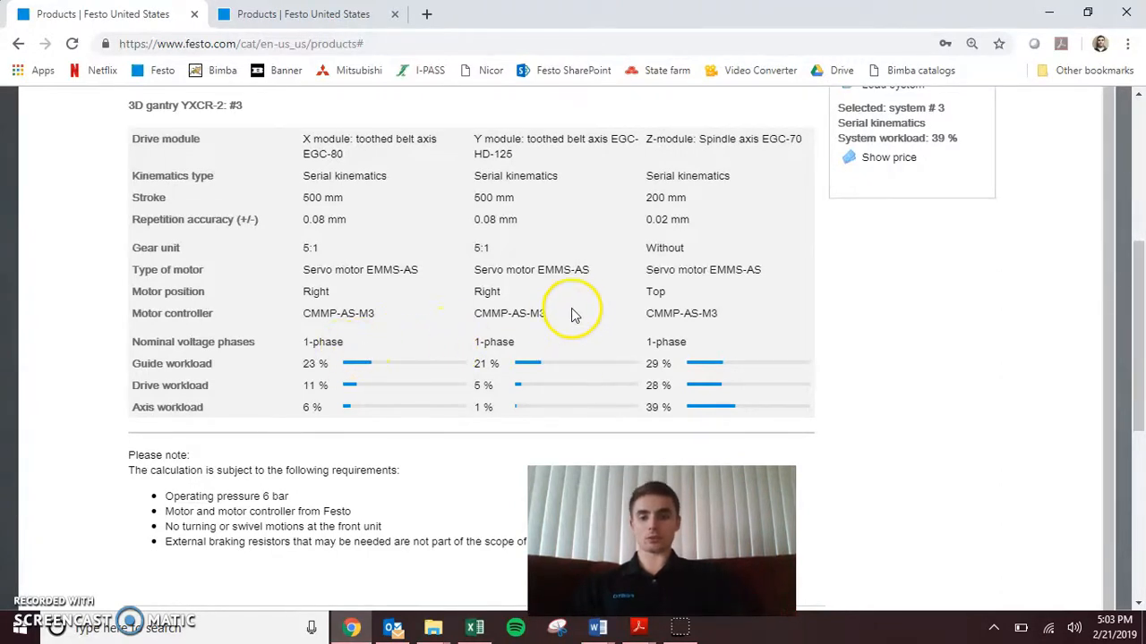
pyautogui.scroll(2, 578, 309)
pyautogui.scroll(-2, 583, 302)
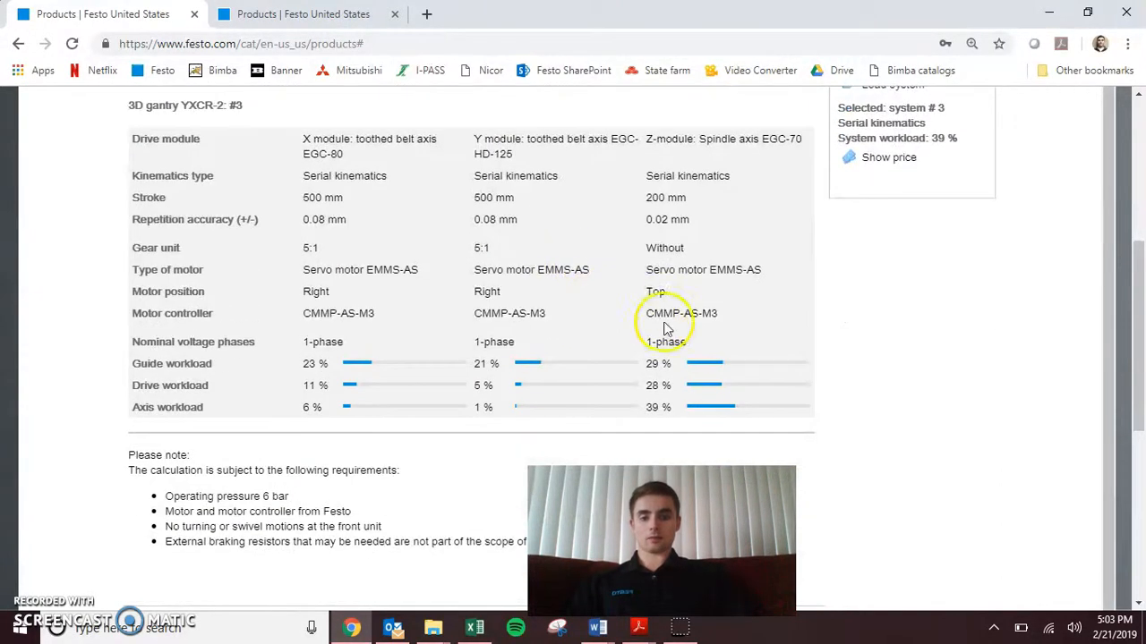
pyautogui.scroll(-2, 882, 415)
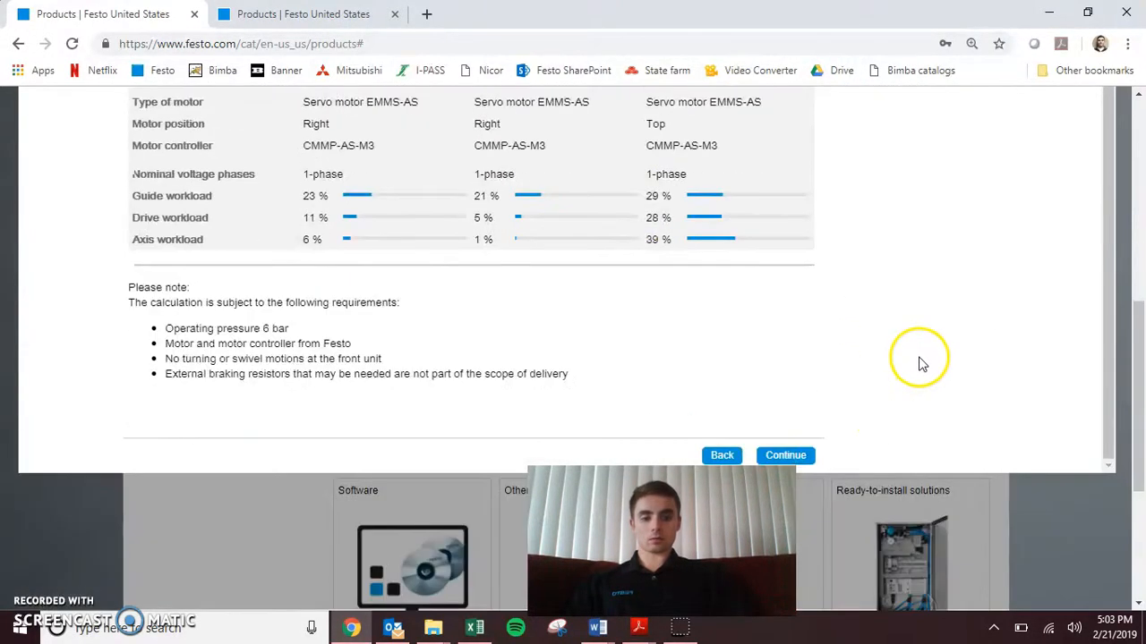
pyautogui.click(785, 455)
# Step: Exclude the Festo motor from the gantry and continue to the system configuration
pyautogui.moveTo(1118, 199); pyautogui.dragTo(1110, 188)
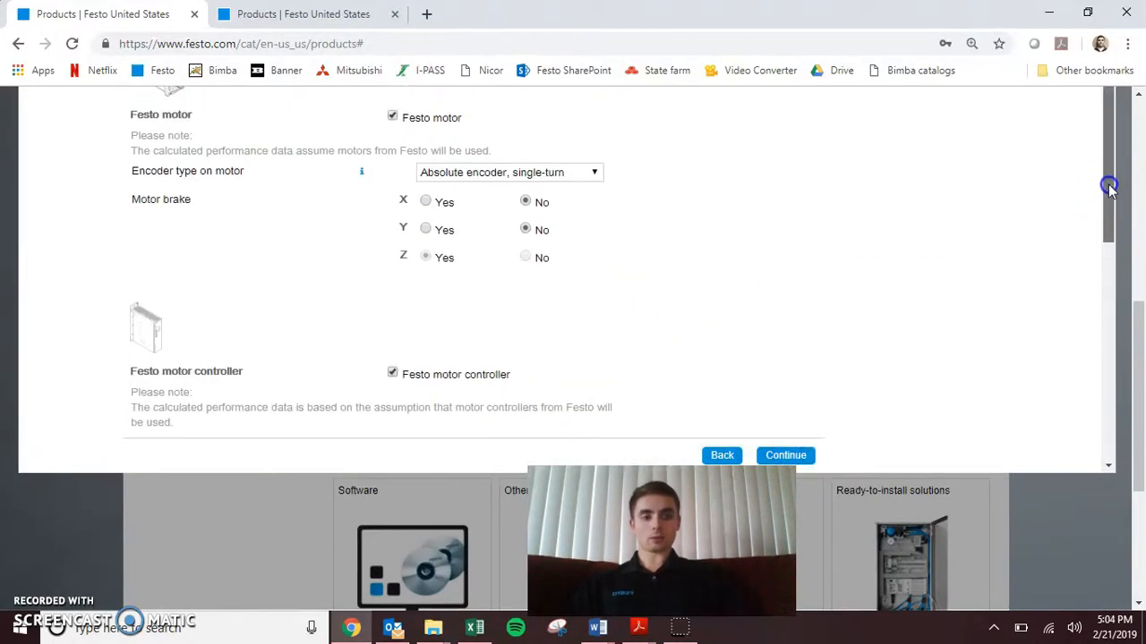
pyautogui.moveTo(1132, 331); pyautogui.dragTo(1139, 221)
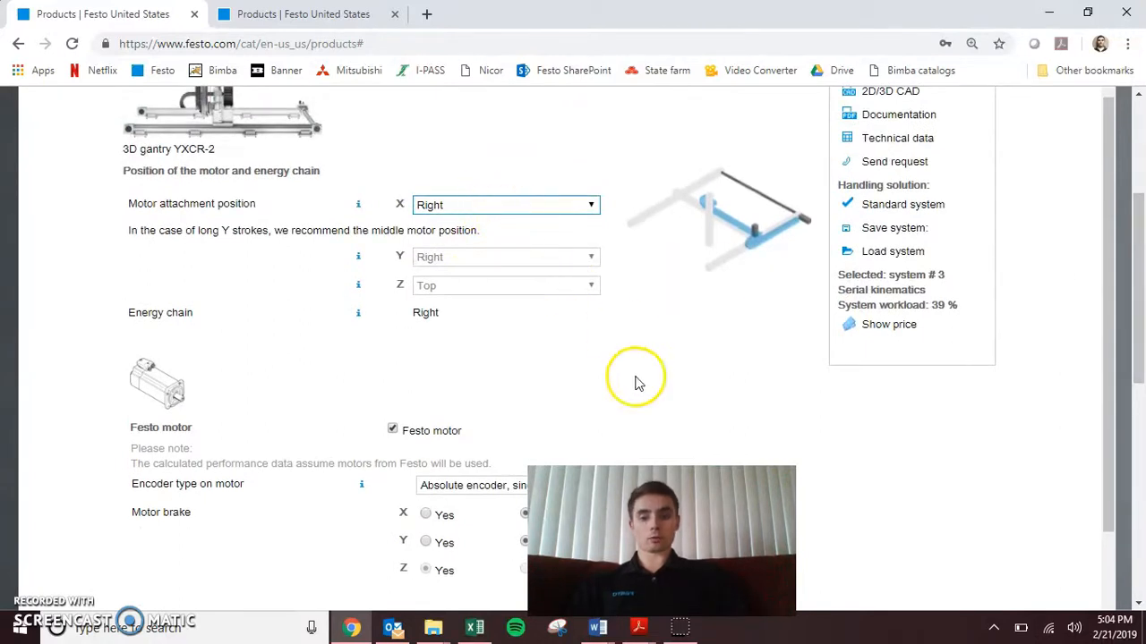
pyautogui.scroll(-1, 507, 383)
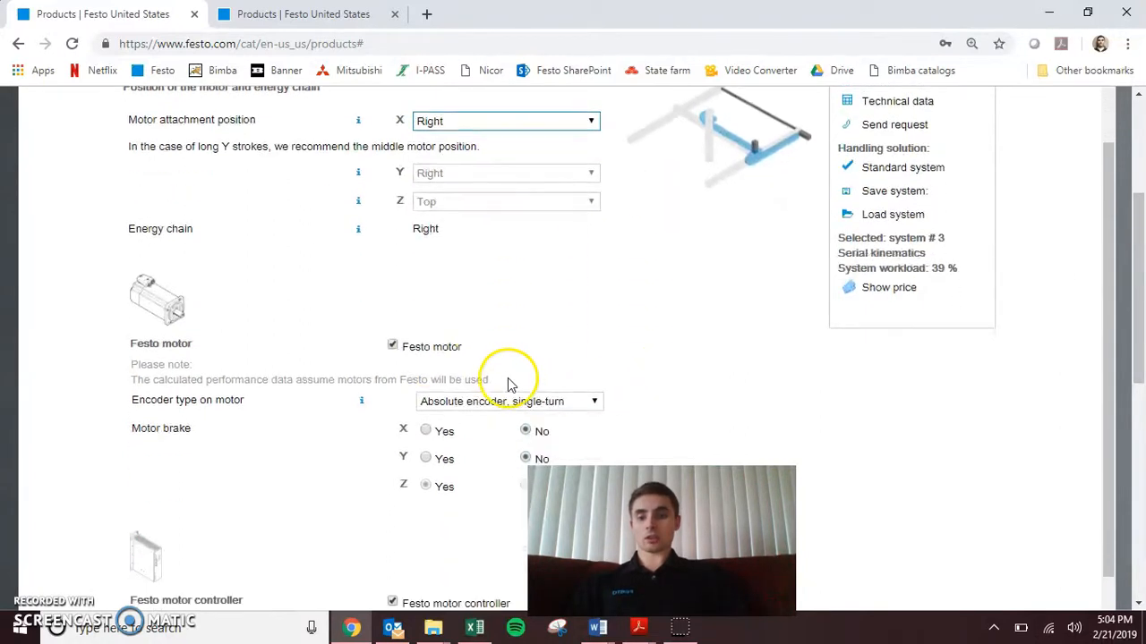
pyautogui.click(392, 346)
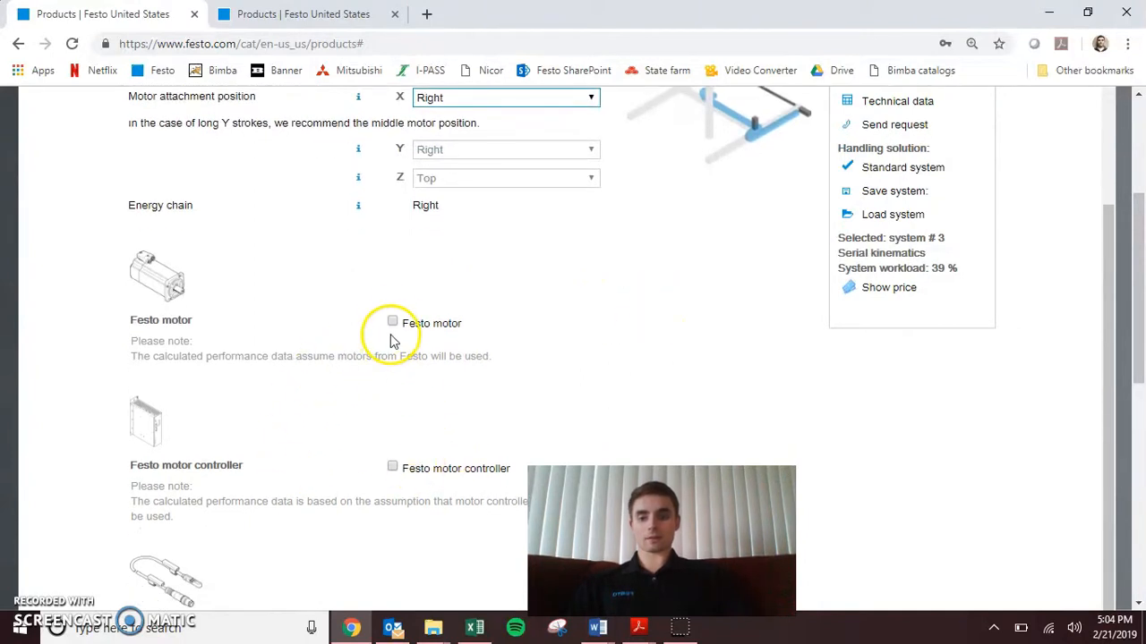
pyautogui.moveTo(1137, 294); pyautogui.dragTo(1114, 414)
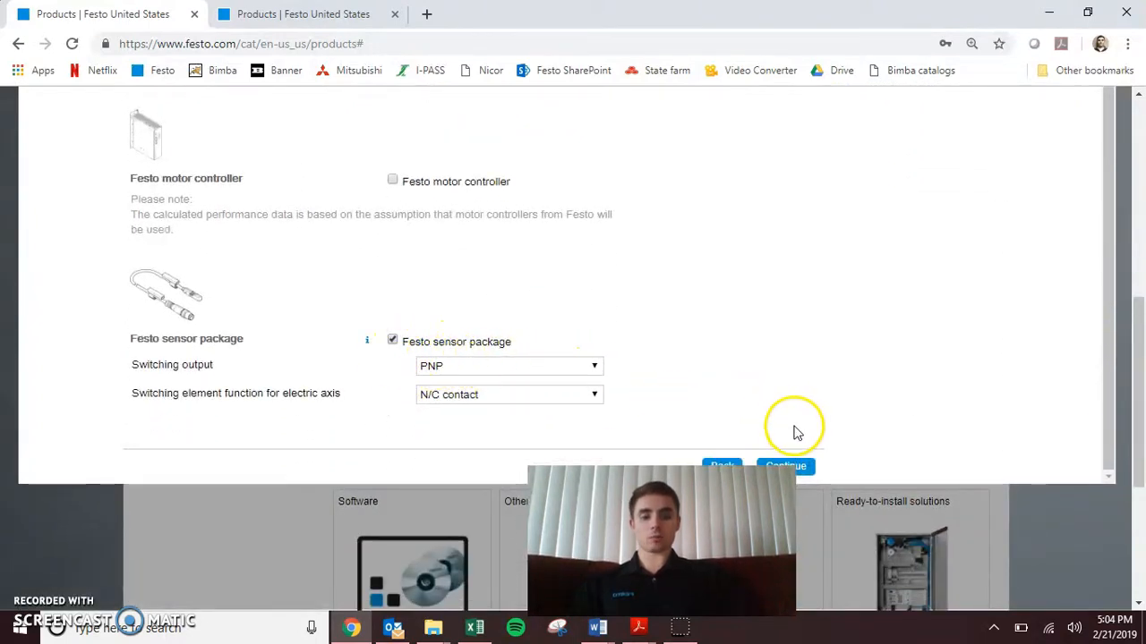
pyautogui.click(795, 464)
# Step: Review the front unit, cable outlet and mounting options and continue to the configuration summary with the CAD preview
pyautogui.scroll(2, 685, 327)
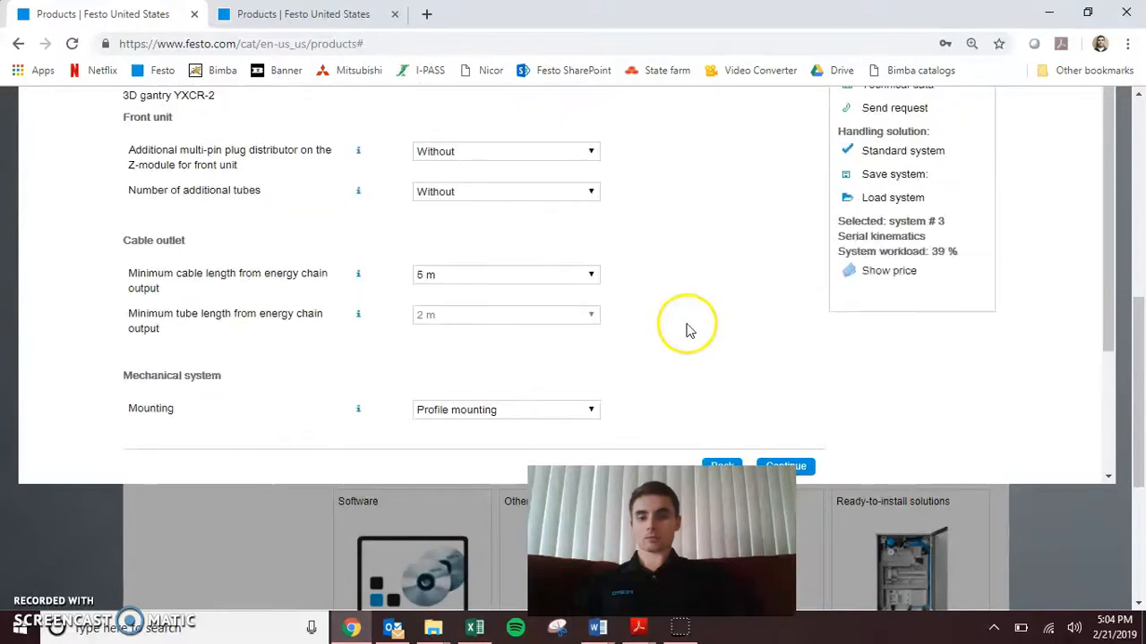
pyautogui.scroll(3, 511, 253)
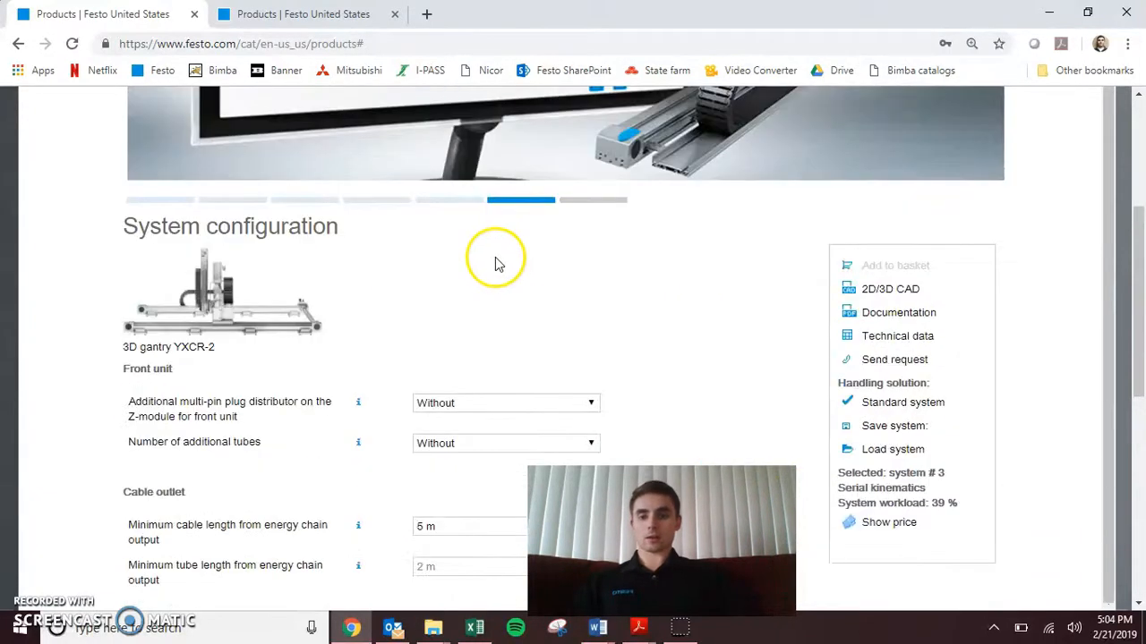
pyautogui.scroll(-2, 493, 259)
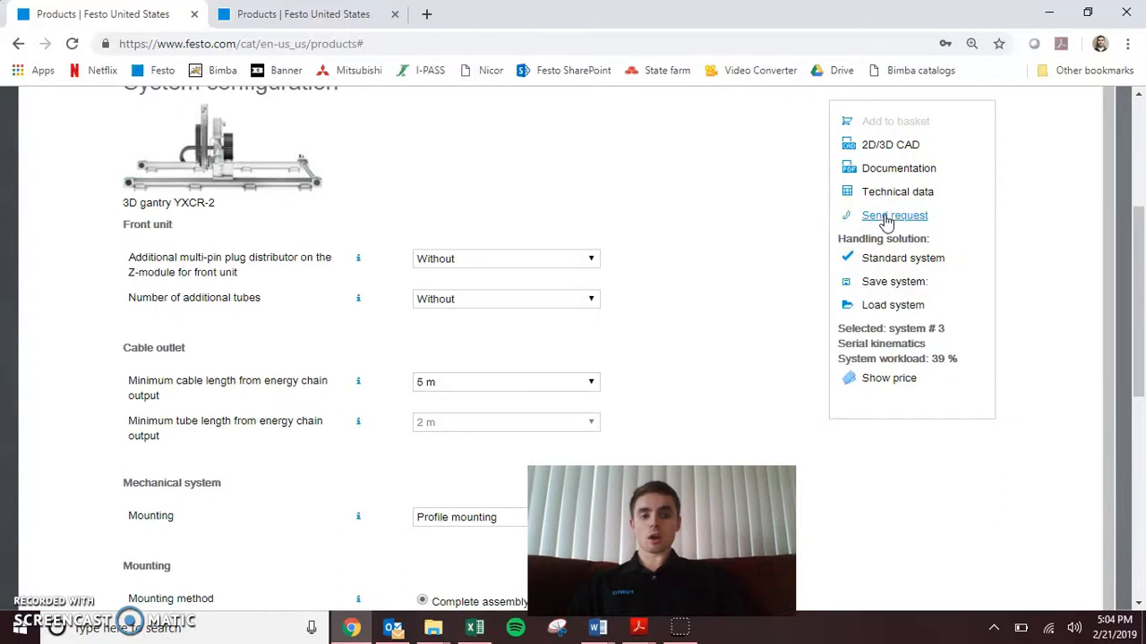
pyautogui.click(889, 287)
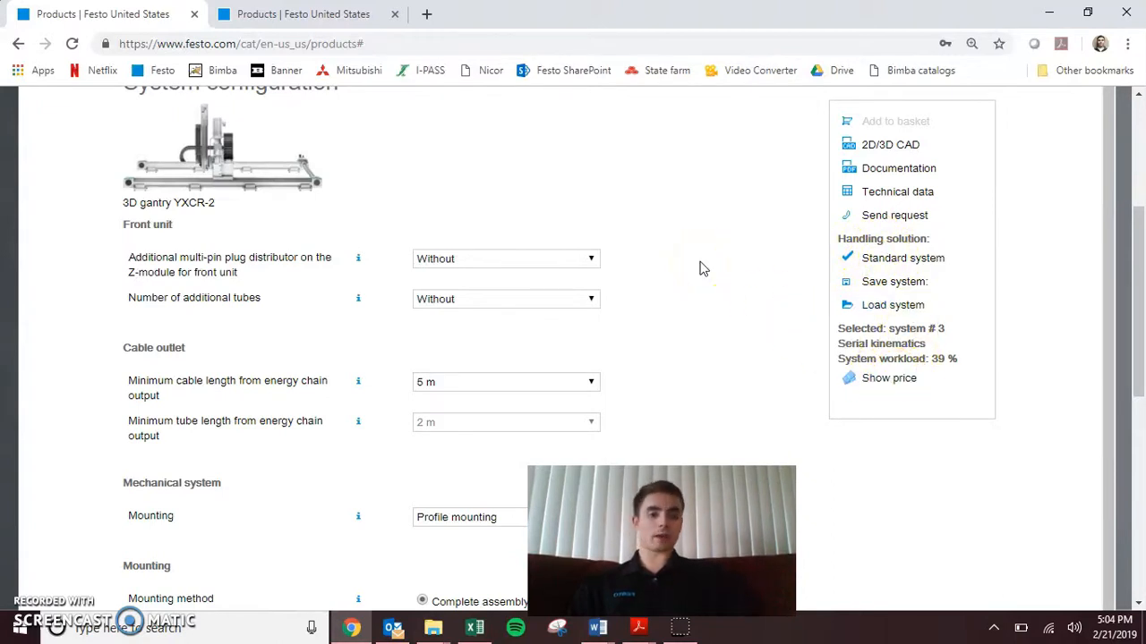
pyautogui.click(716, 248)
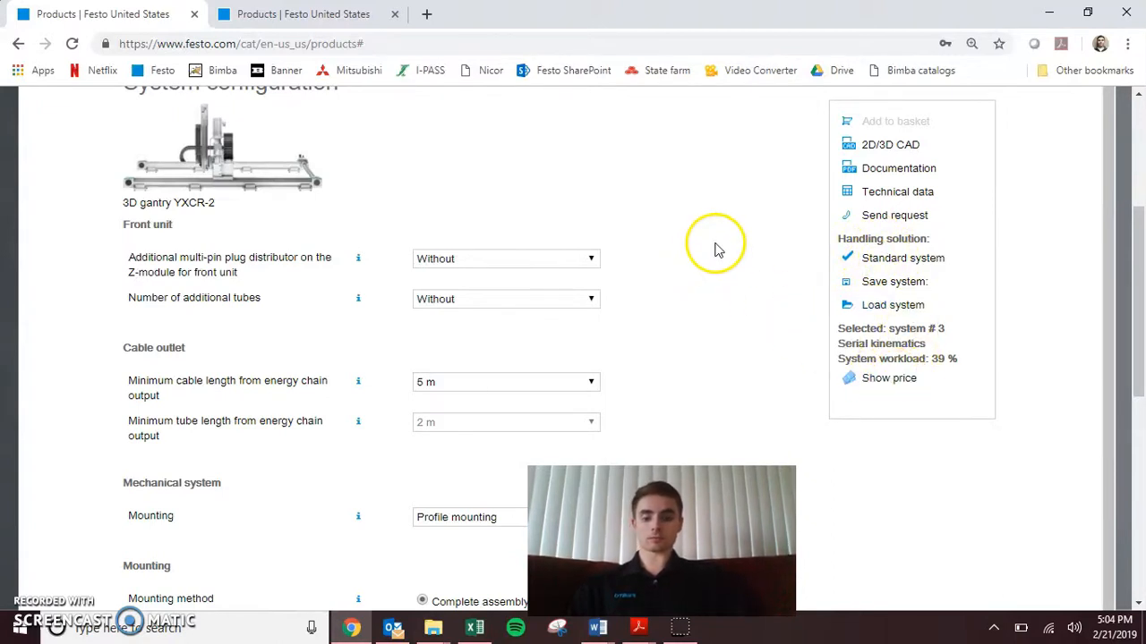
pyautogui.scroll(-3, 719, 228)
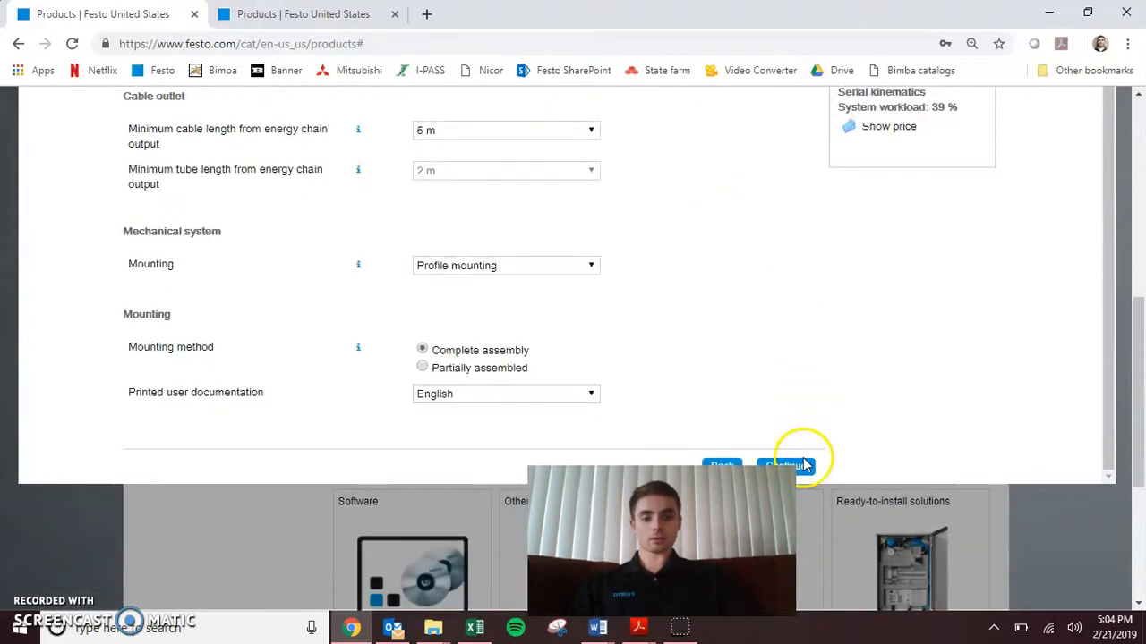
pyautogui.click(804, 465)
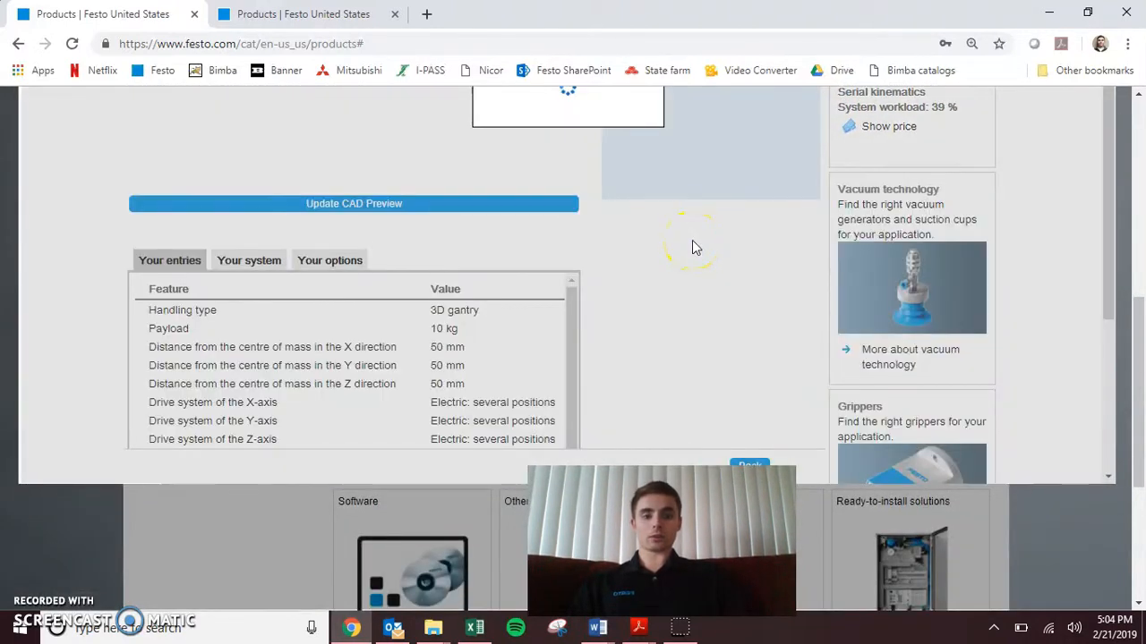
pyautogui.click(687, 231)
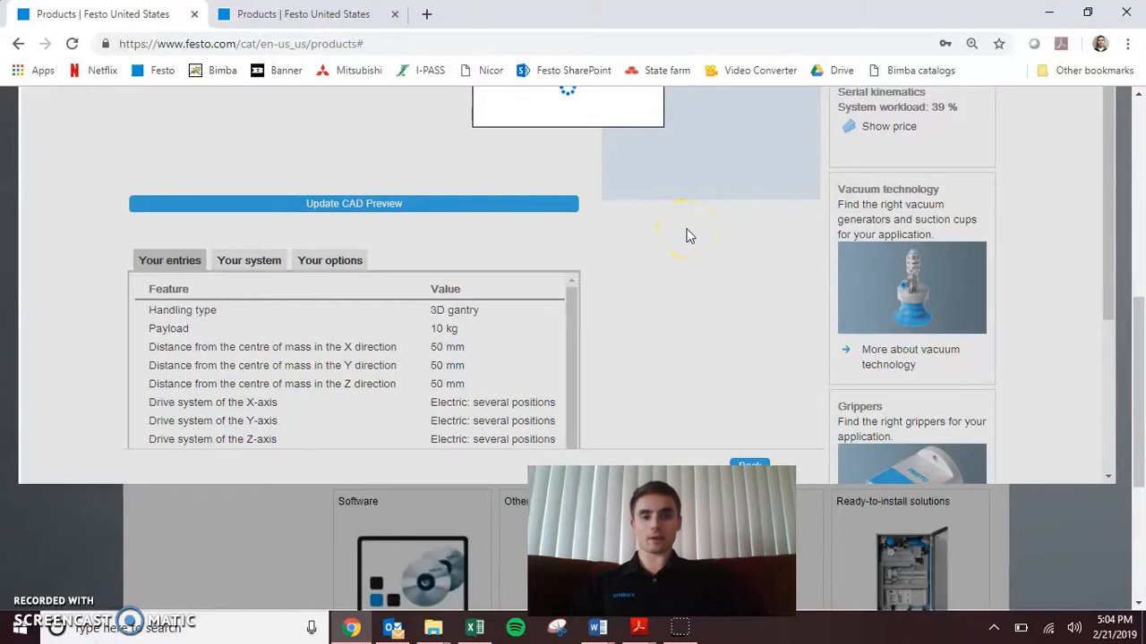